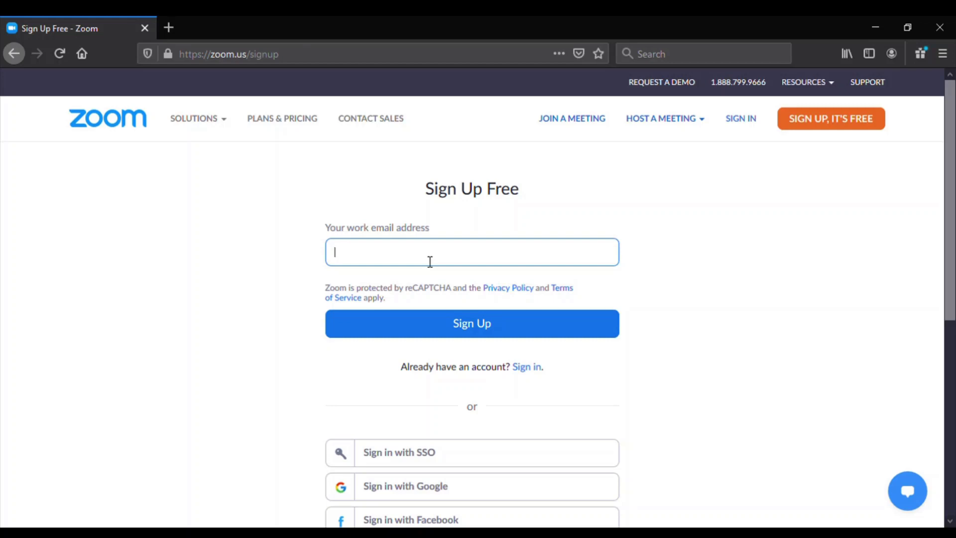
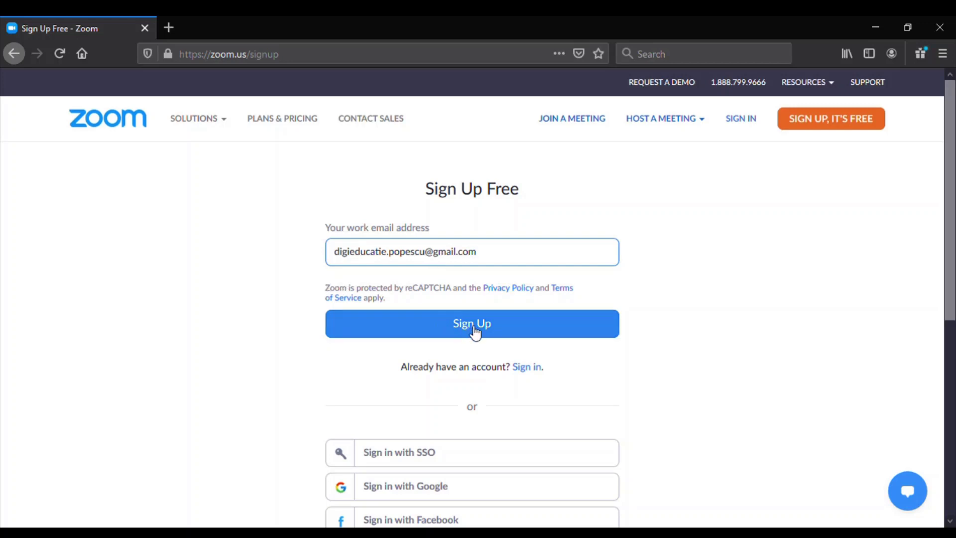
# - Submit the Zoom sign-up with your work email address and accept Zoom's resource emails
pyautogui.click(482, 328)
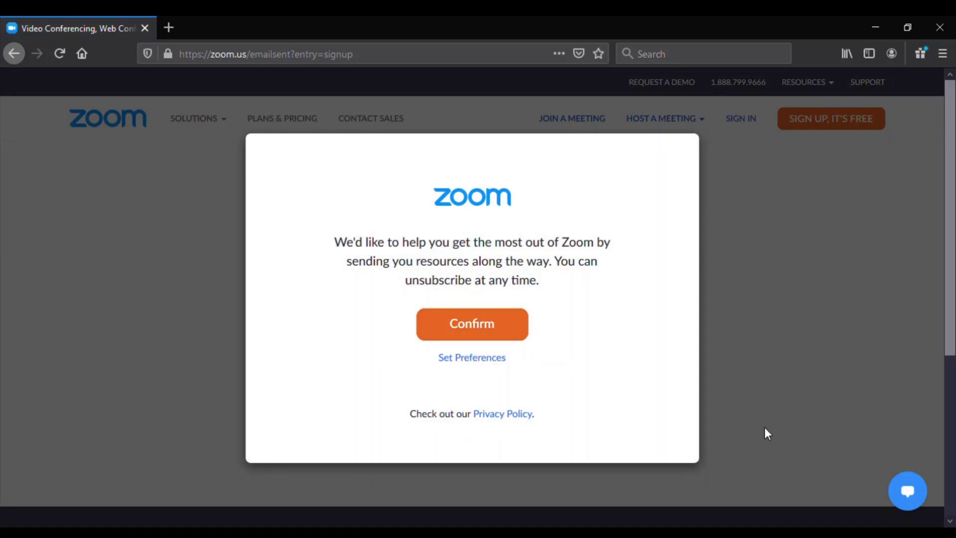
pyautogui.click(489, 325)
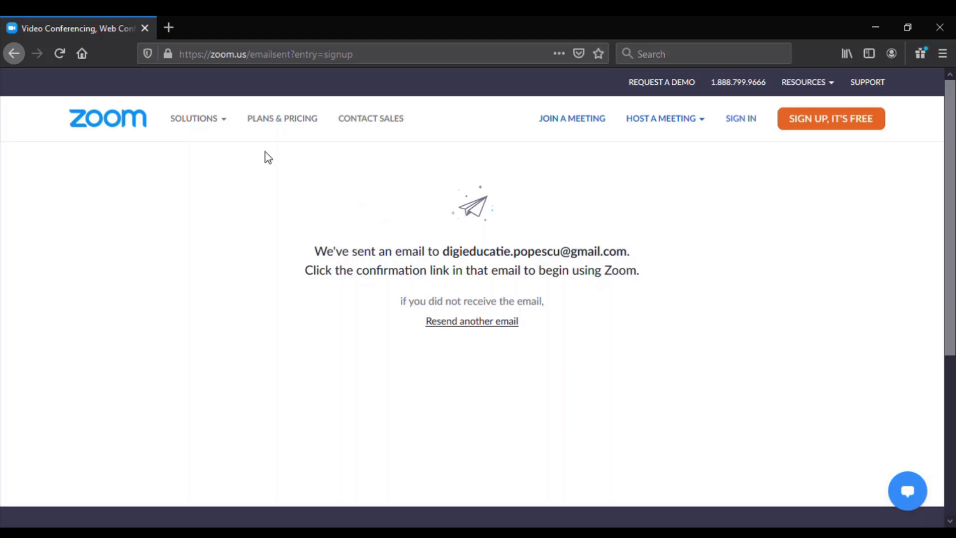
pyautogui.click(170, 29)
# - In Gmail, open the 'Please activate your Zoom account' email and activate the account
pyautogui.write('gmail.com/')
pyautogui.press('Return')
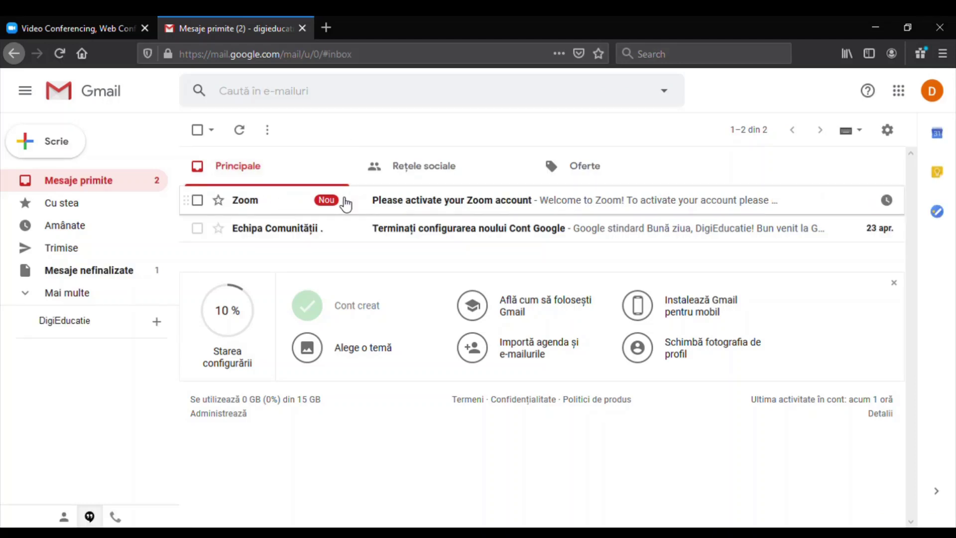
pyautogui.click(317, 210)
pyautogui.scroll(-3, 478, 237)
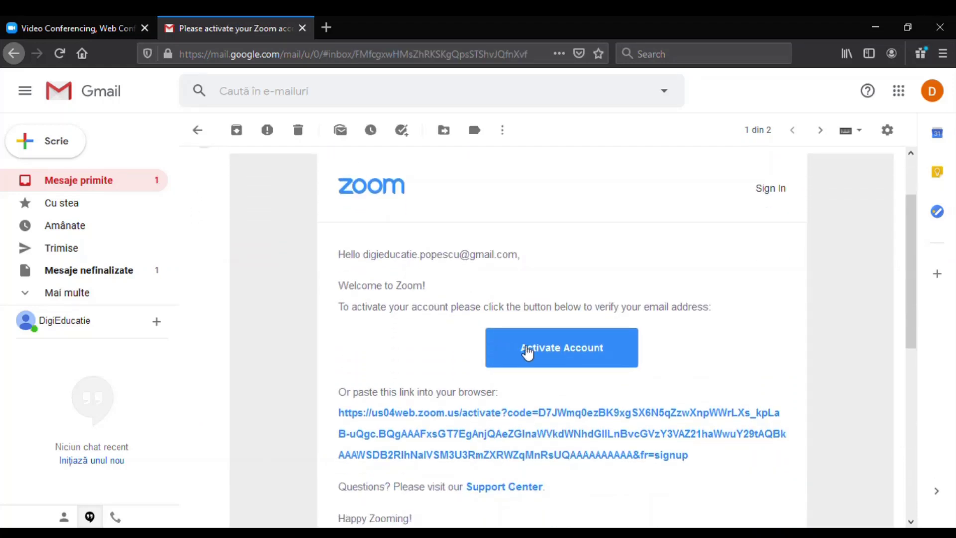
pyautogui.click(566, 353)
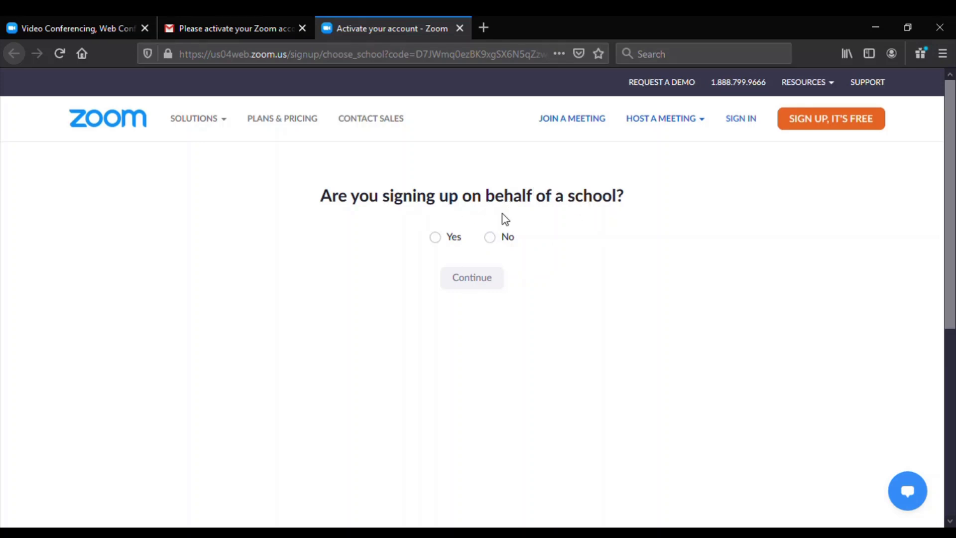
# - Answer No to the school question and enter the account's first and last name
pyautogui.click(494, 243)
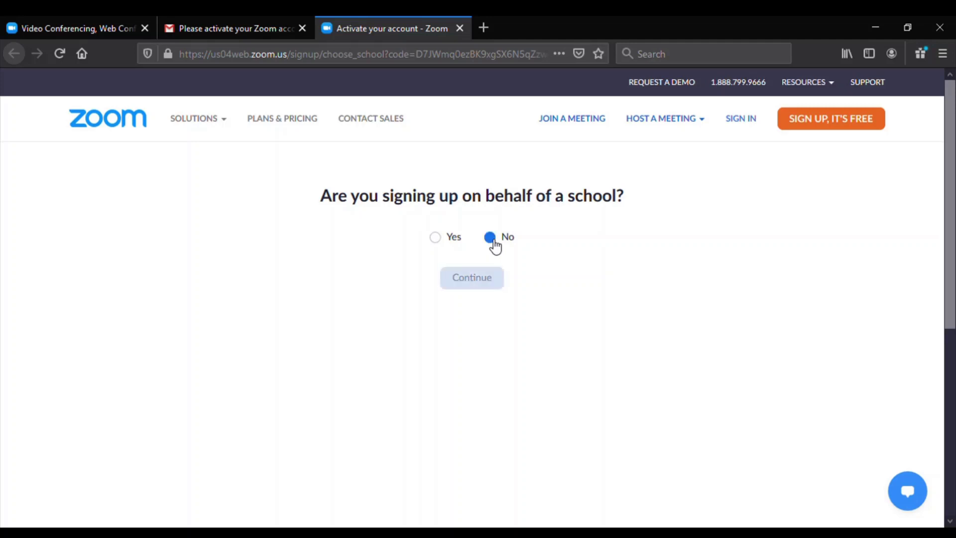
pyautogui.click(487, 280)
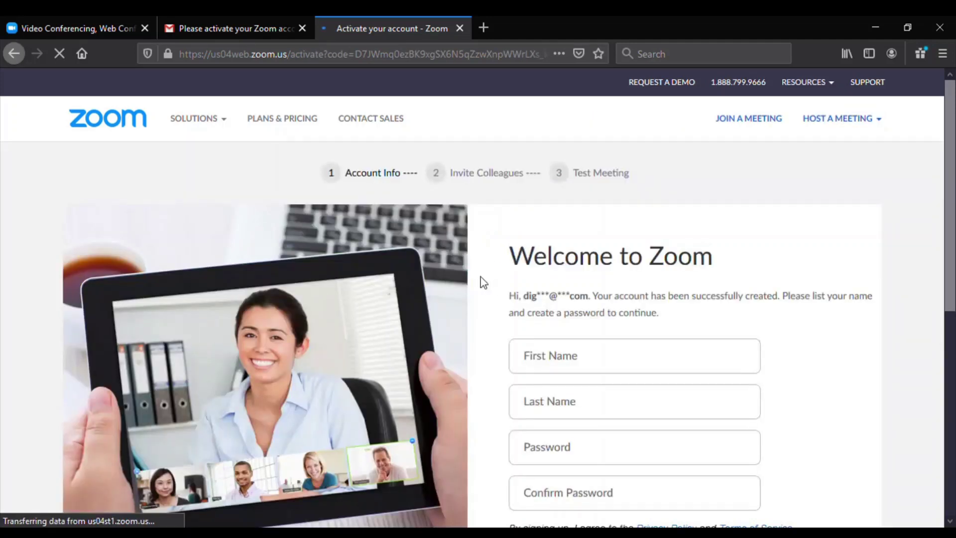
pyautogui.scroll(-3, 677, 244)
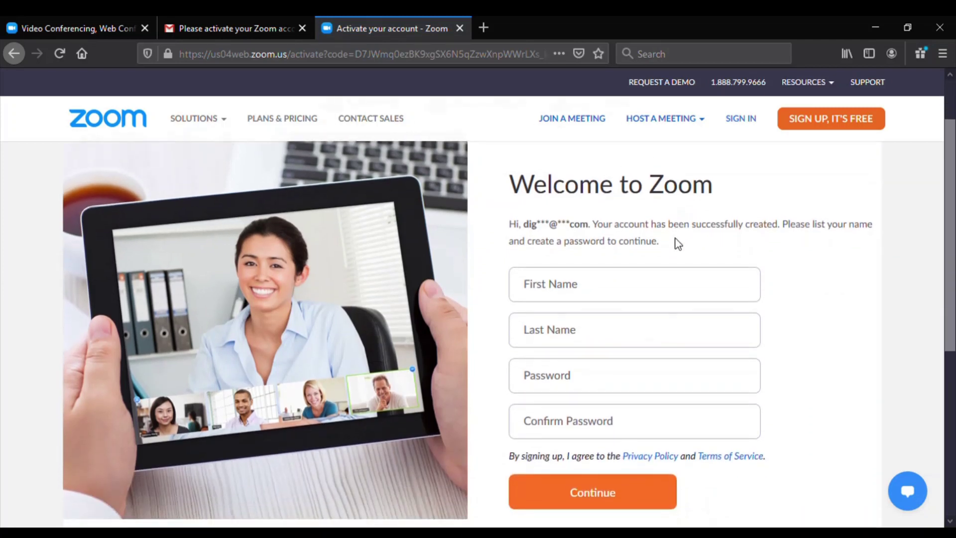
pyautogui.click(608, 292)
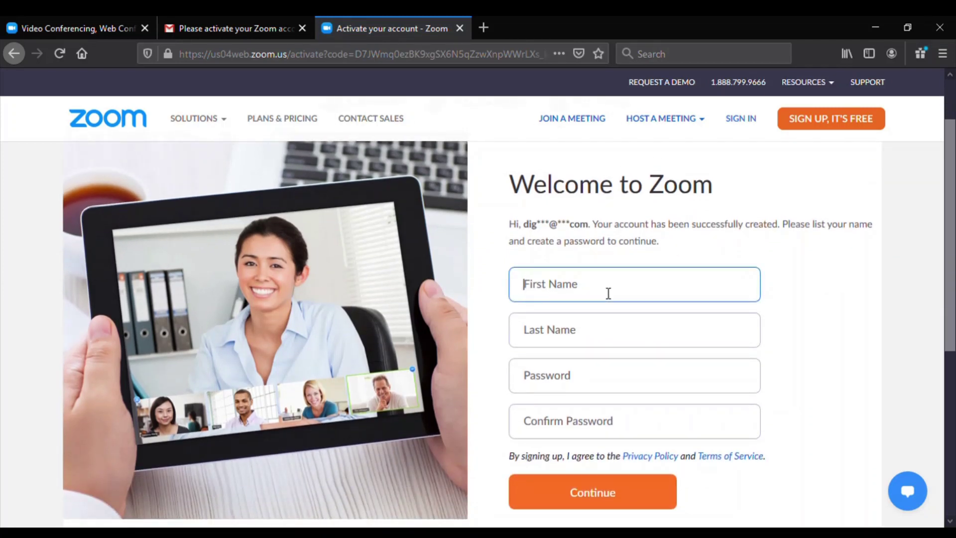
pyautogui.write('Digieducatie')
pyautogui.press('Tab')
pyautogui.write('Popescu')
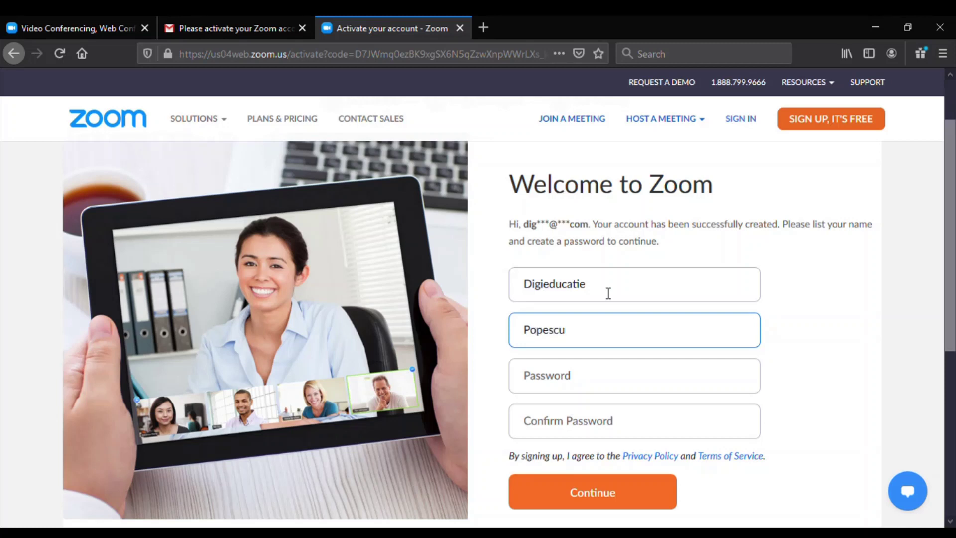
pyautogui.press('Tab')
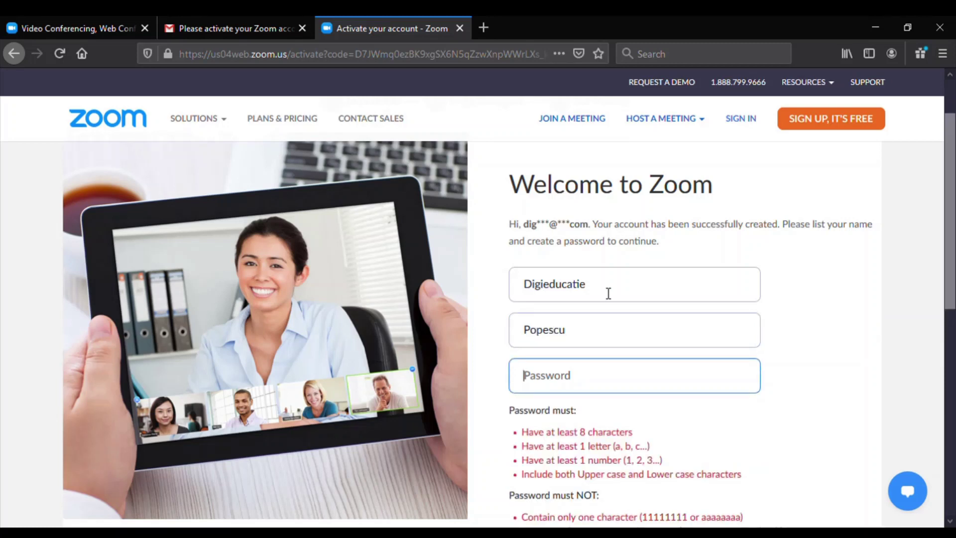
# - Enter and confirm the account password, then submit the account details
pyautogui.scroll(-2, 658, 283)
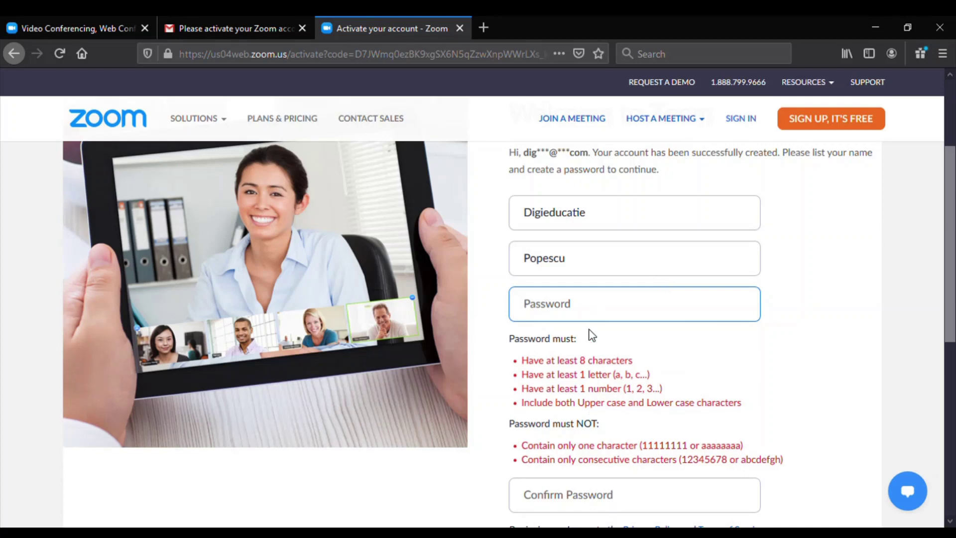
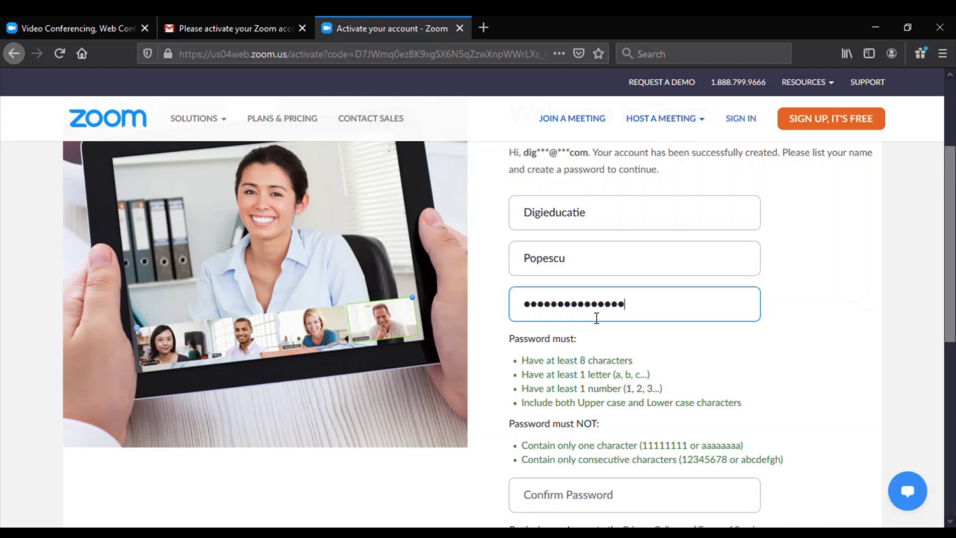
pyautogui.scroll(-3, 610, 341)
pyautogui.click(587, 422)
pyautogui.write('Di')
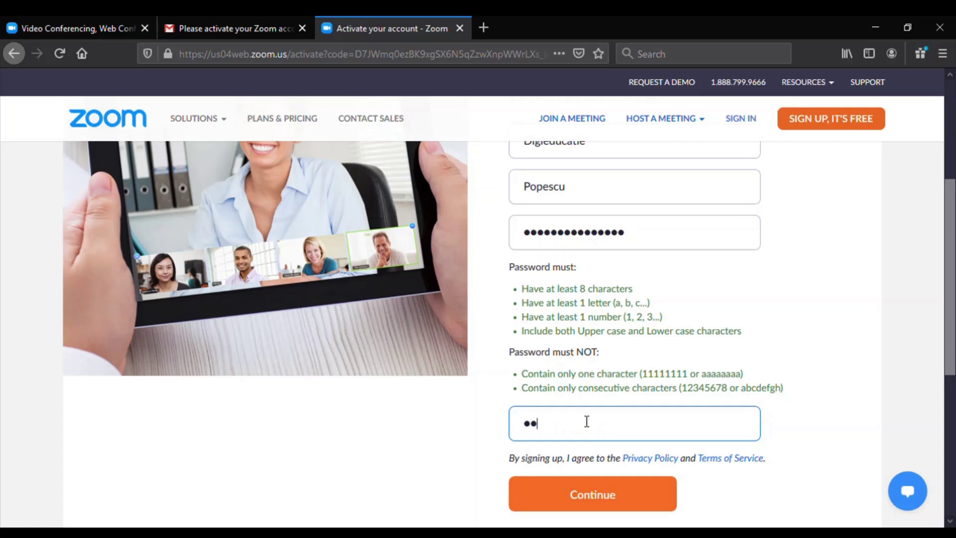
pyautogui.press('BackSpace')
pyautogui.press('BackSpace')
pyautogui.write('•••••••••••••••')
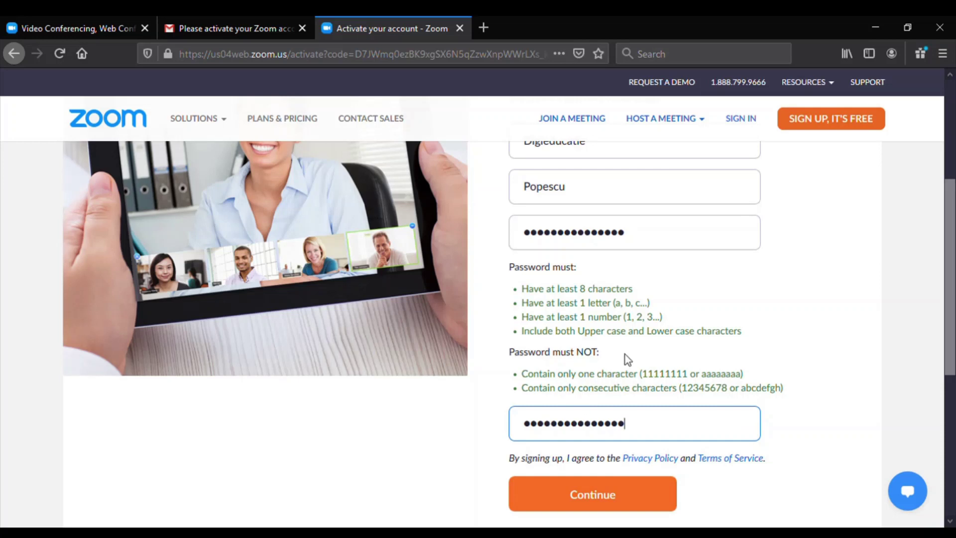
pyautogui.scroll(-3, 626, 354)
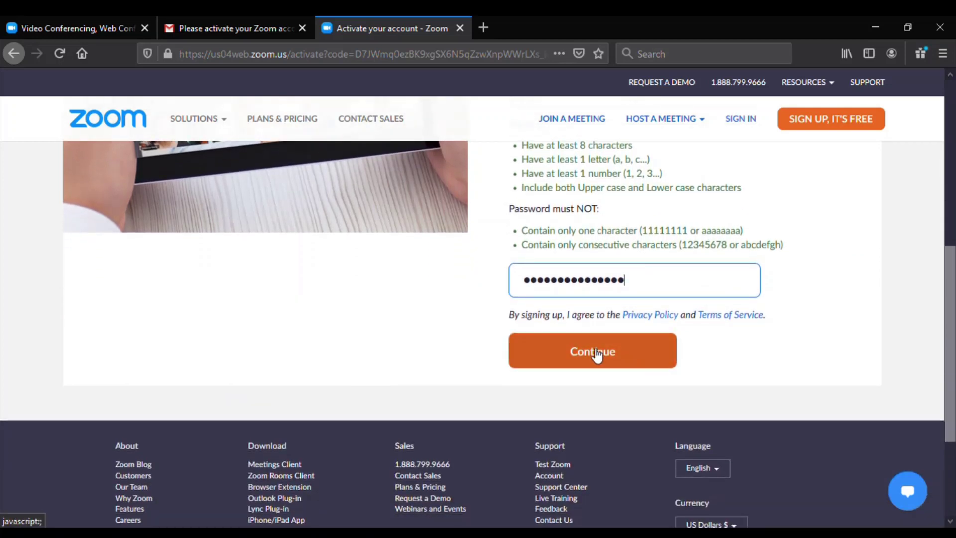
pyautogui.click(597, 353)
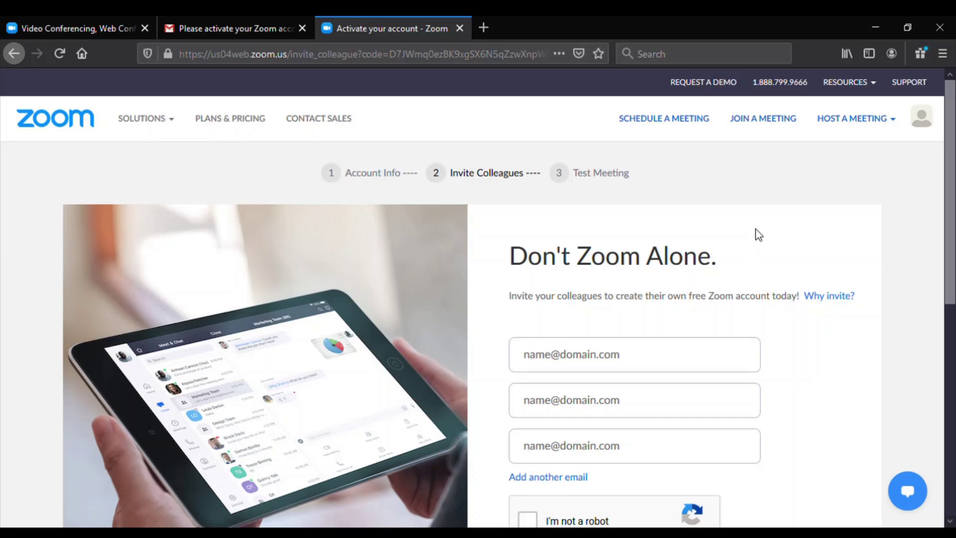
# - Tick the 'I'm not a robot' check and skip inviting colleagues
pyautogui.scroll(-3, 759, 235)
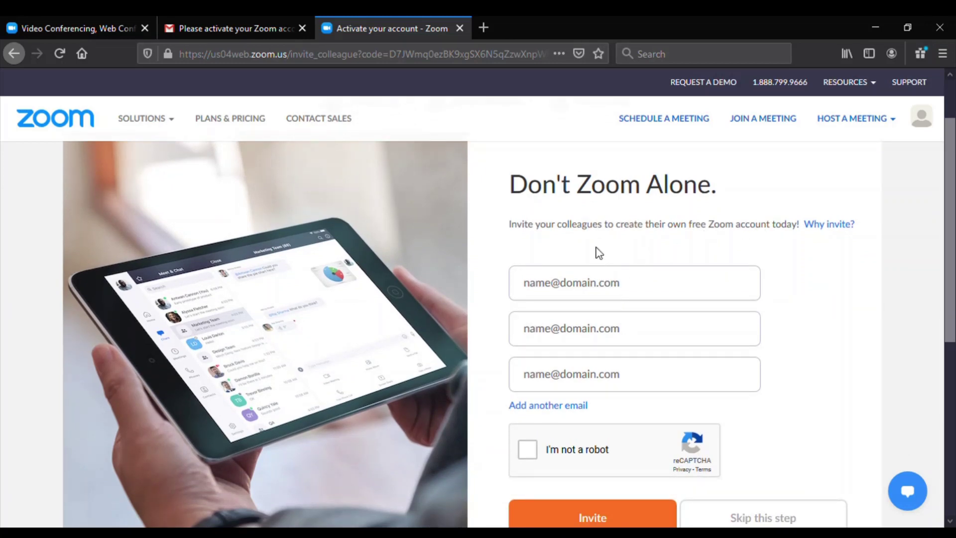
pyautogui.scroll(-3, 598, 252)
pyautogui.scroll(3, 609, 256)
pyautogui.scroll(-5, 616, 253)
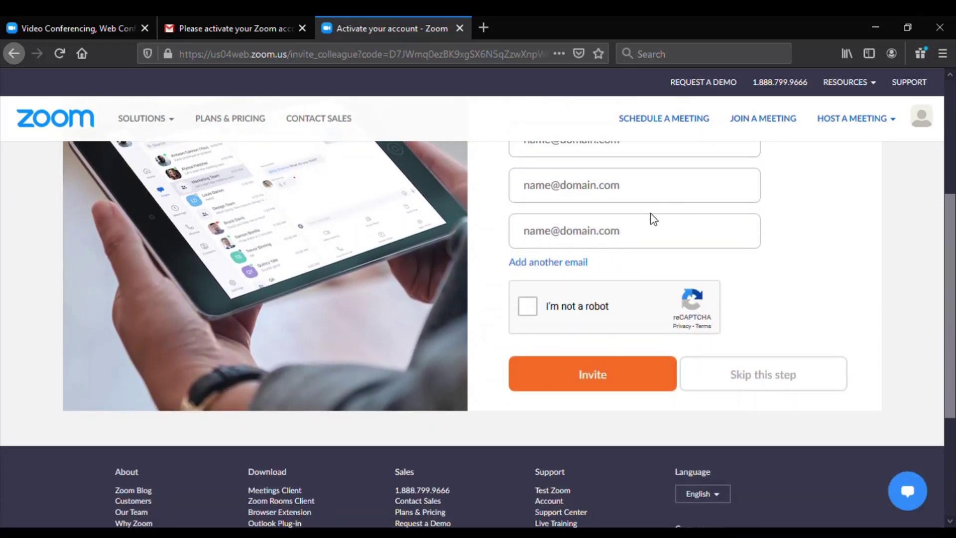
pyautogui.scroll(5, 651, 213)
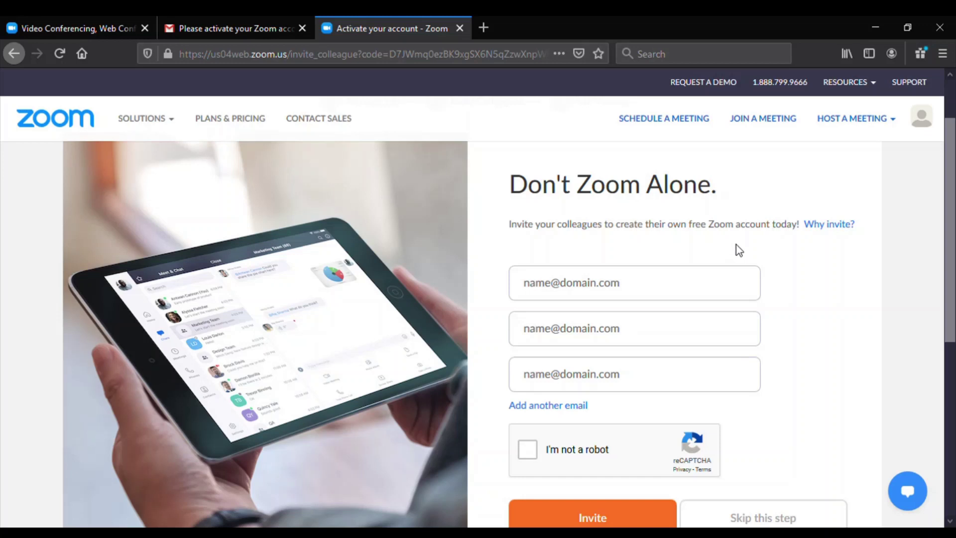
pyautogui.scroll(-3, 747, 261)
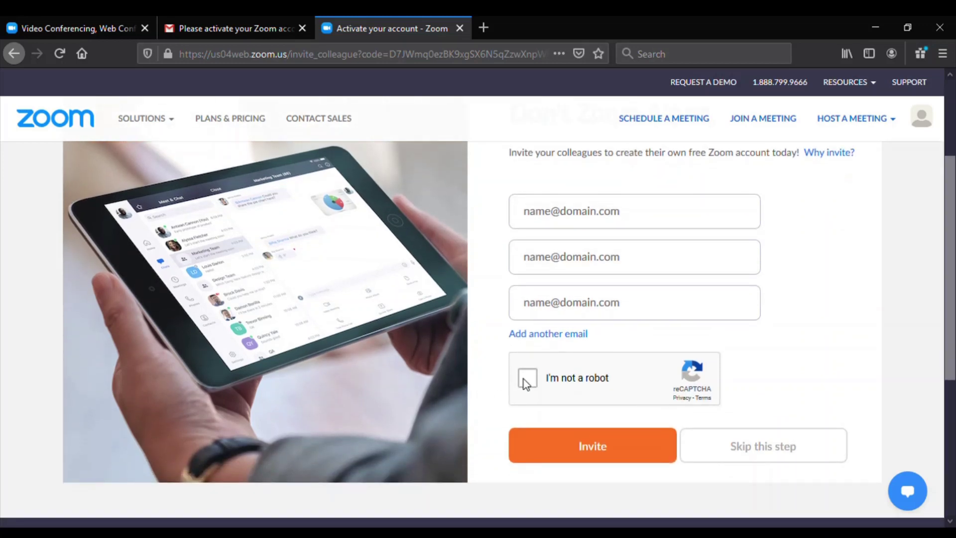
pyautogui.click(529, 378)
pyautogui.scroll(-3, 796, 324)
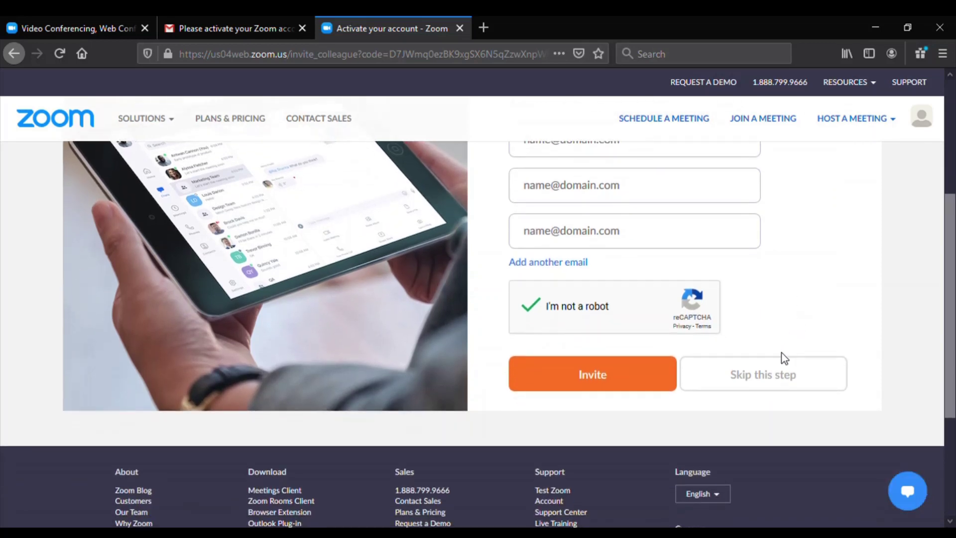
pyautogui.click(767, 381)
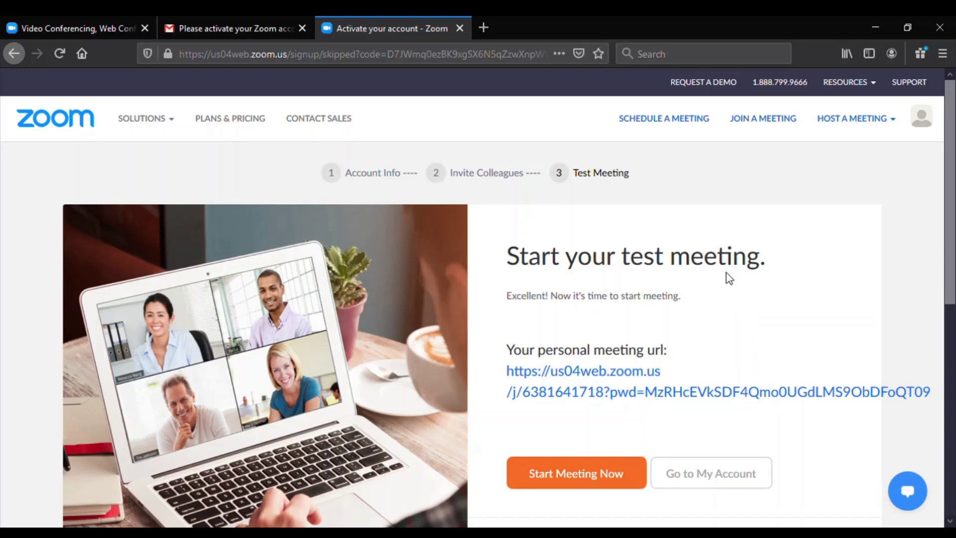
# - Open a blank Firefox tab beside the Zoom Test Meeting page
pyautogui.scroll(-7, 727, 273)
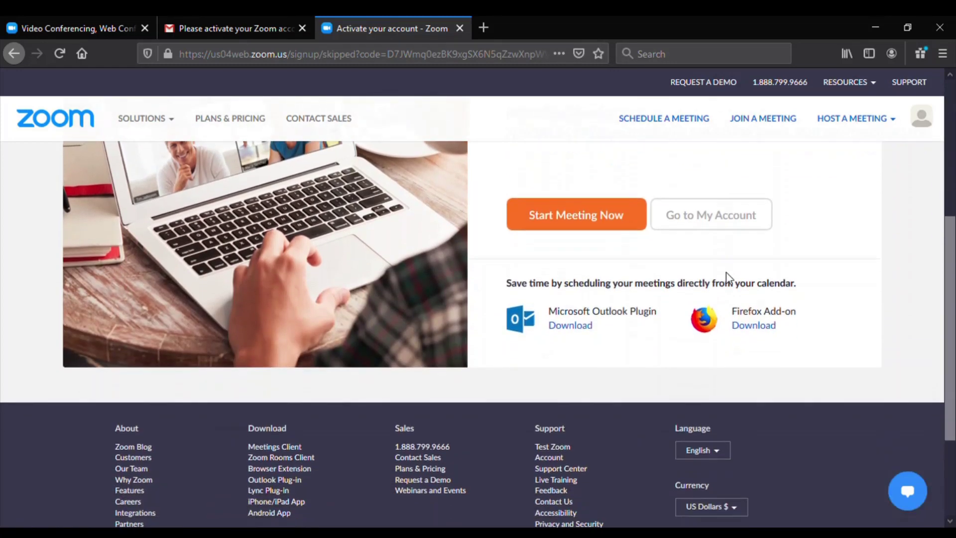
pyautogui.scroll(5, 727, 273)
pyautogui.scroll(2, 727, 273)
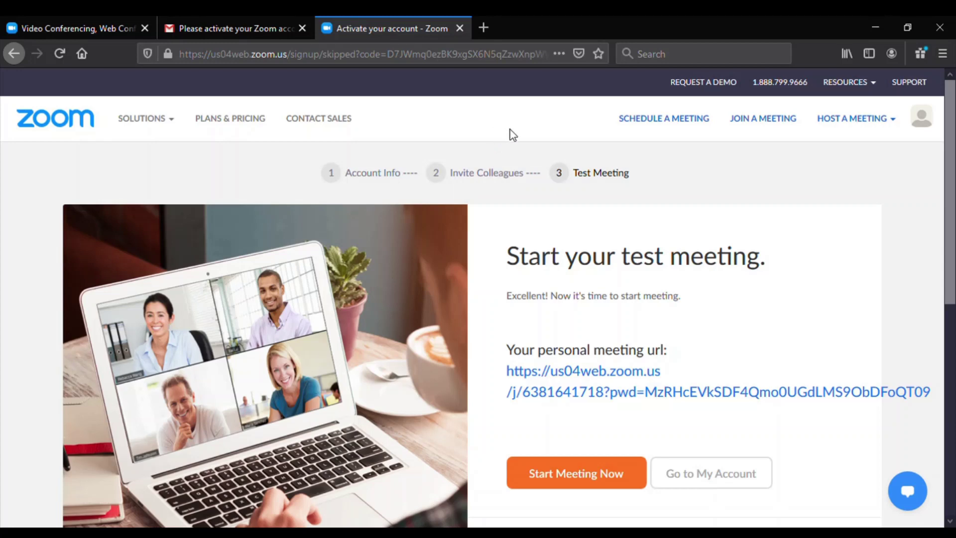
pyautogui.click(484, 28)
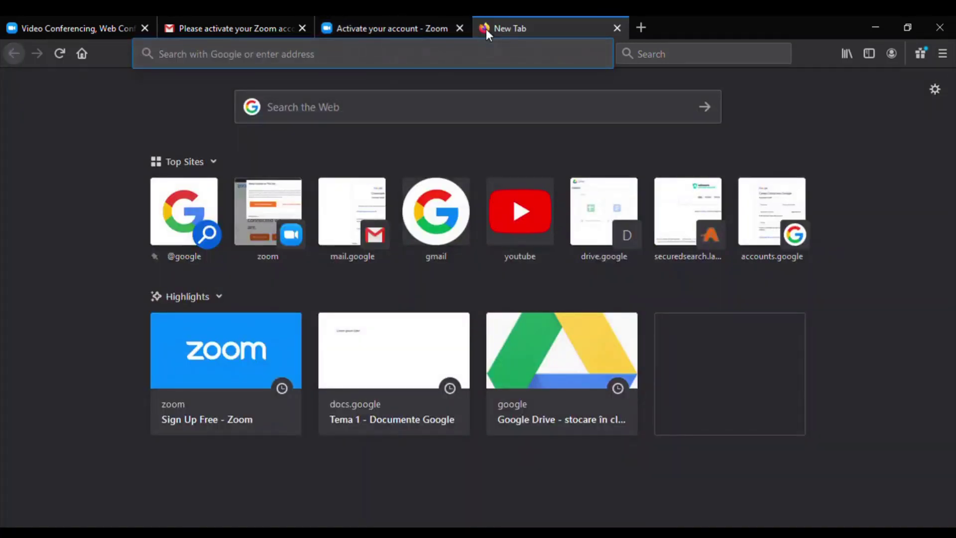
# - Go to zoom.us and open the My Account profile page
pyautogui.write('zoo.us')
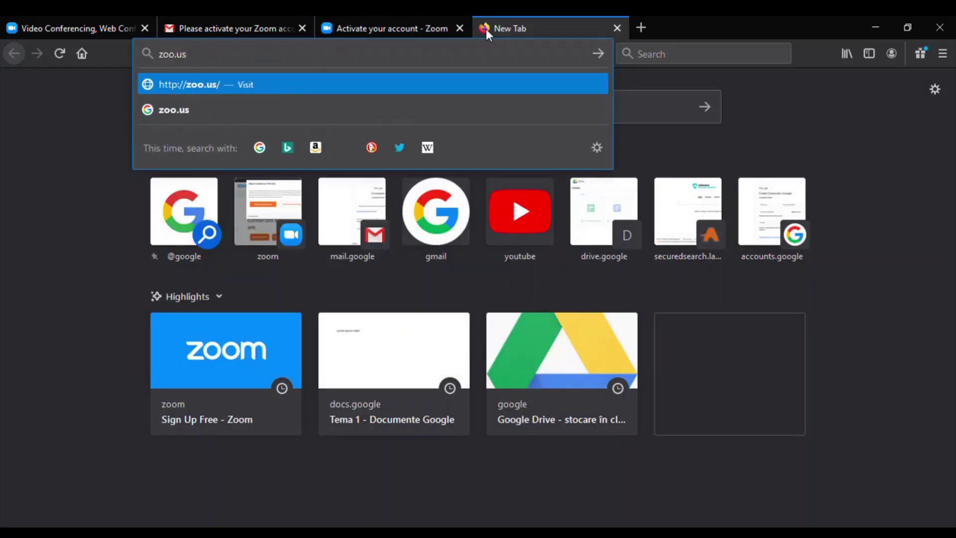
pyautogui.press('BackSpace')
pyautogui.press('BackSpace')
pyautogui.press('BackSpace')
pyautogui.write('m.us')
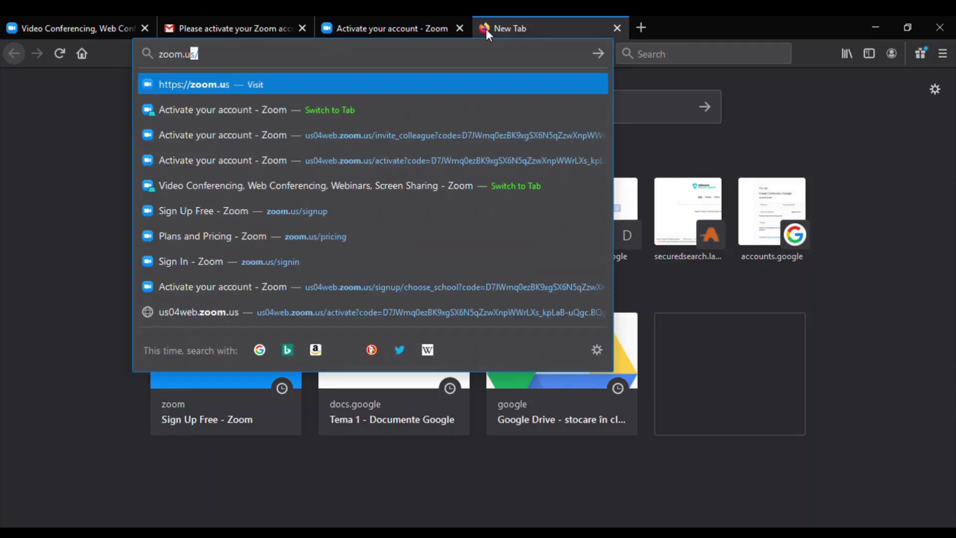
pyautogui.press('Return')
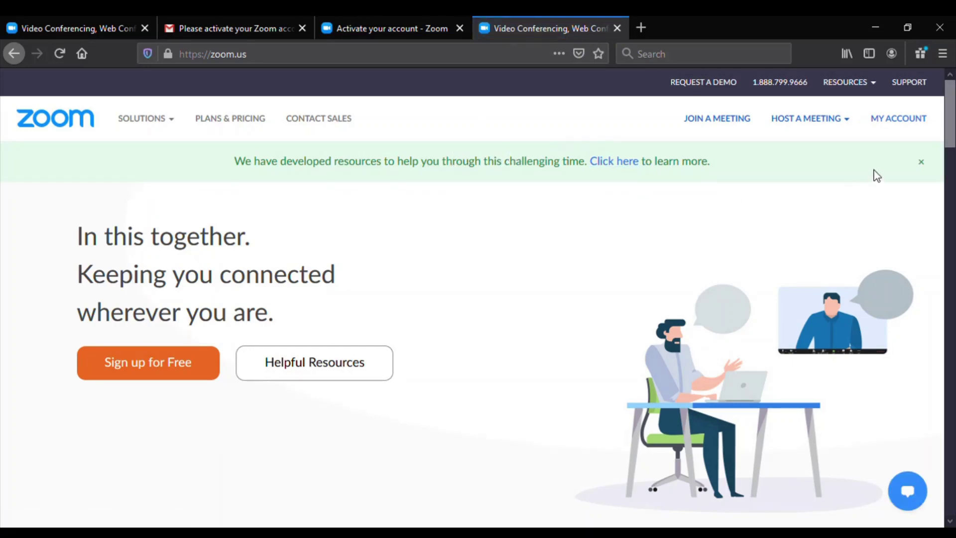
pyautogui.click(902, 127)
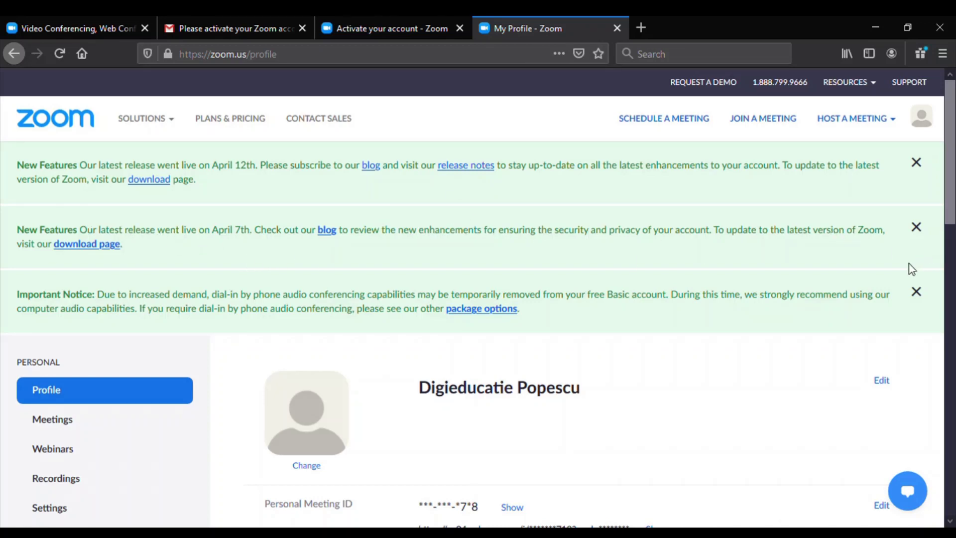
# - Dismiss the three green notice banners on the profile page
pyautogui.click(917, 165)
pyautogui.click(917, 164)
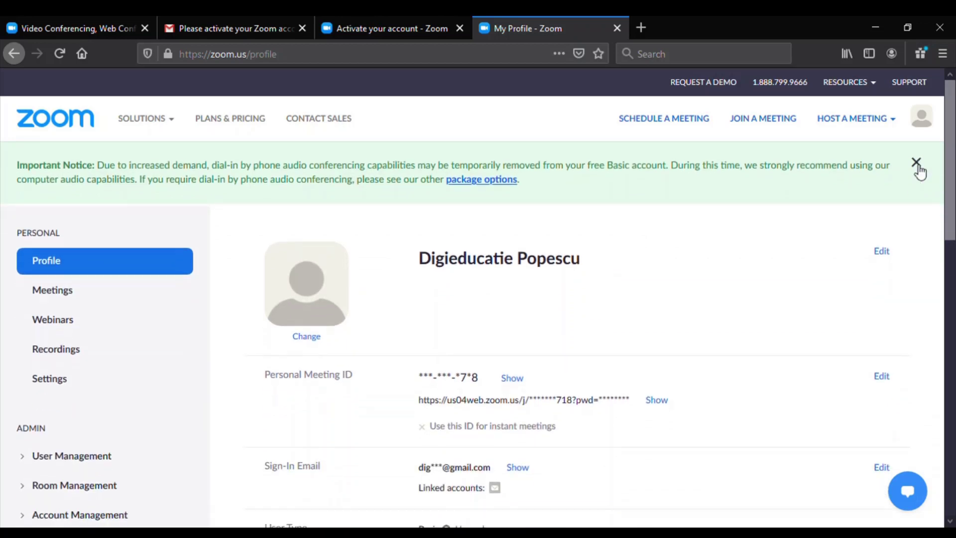
pyautogui.click(916, 164)
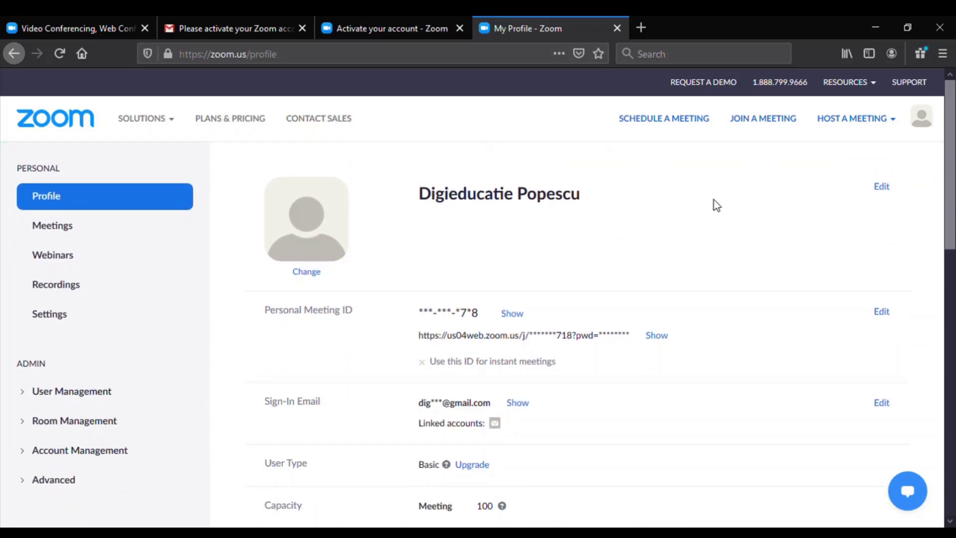
# - Cancel Change Picture without saving, then go to the Meetings page
pyautogui.click(308, 220)
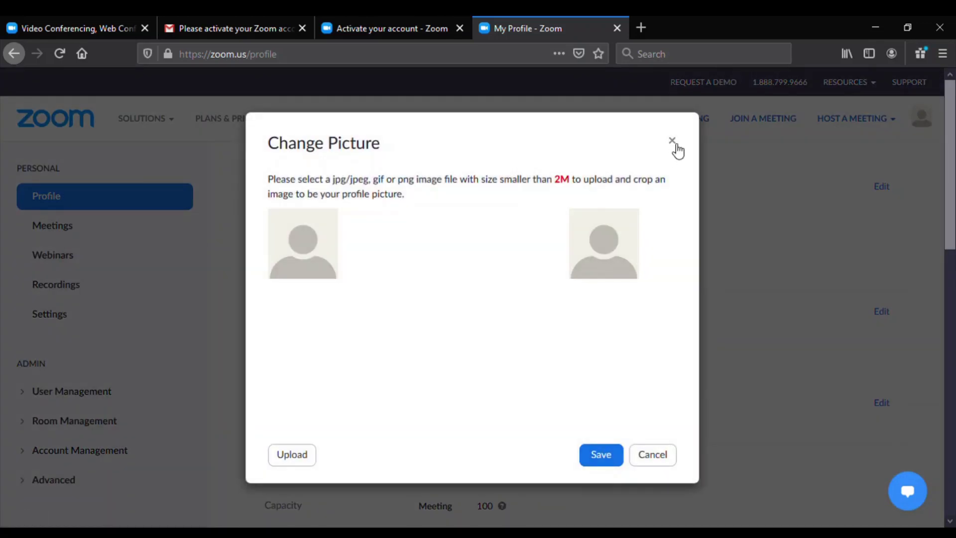
pyautogui.click(672, 141)
pyautogui.scroll(-1, 644, 306)
pyautogui.scroll(-1, 641, 302)
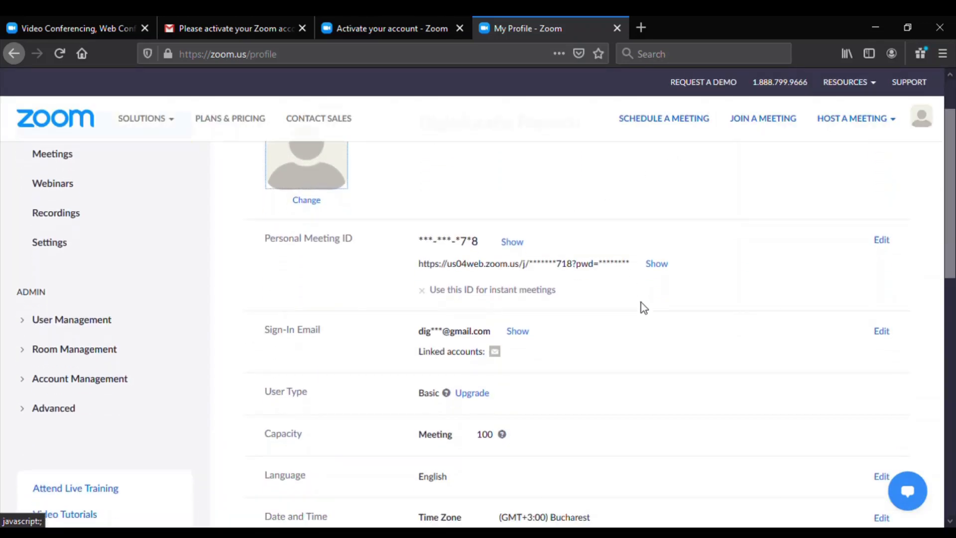
pyautogui.scroll(-6, 626, 309)
pyautogui.scroll(2, 620, 314)
pyautogui.scroll(6, 620, 314)
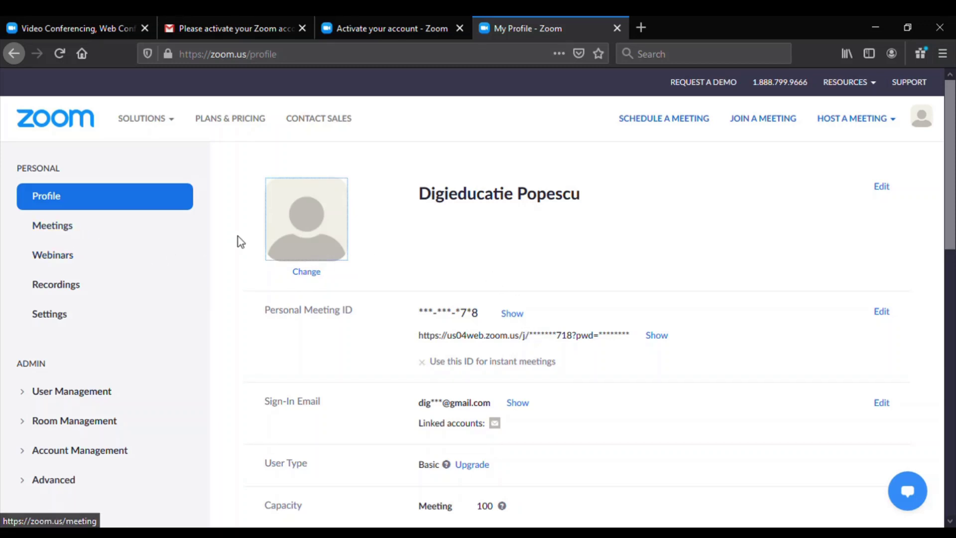
pyautogui.click(65, 229)
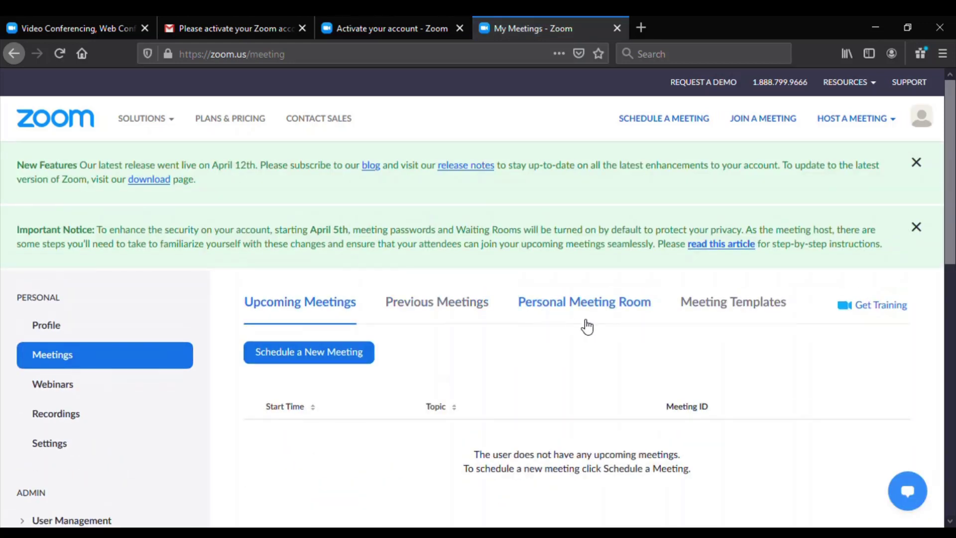
pyautogui.scroll(-3, 587, 326)
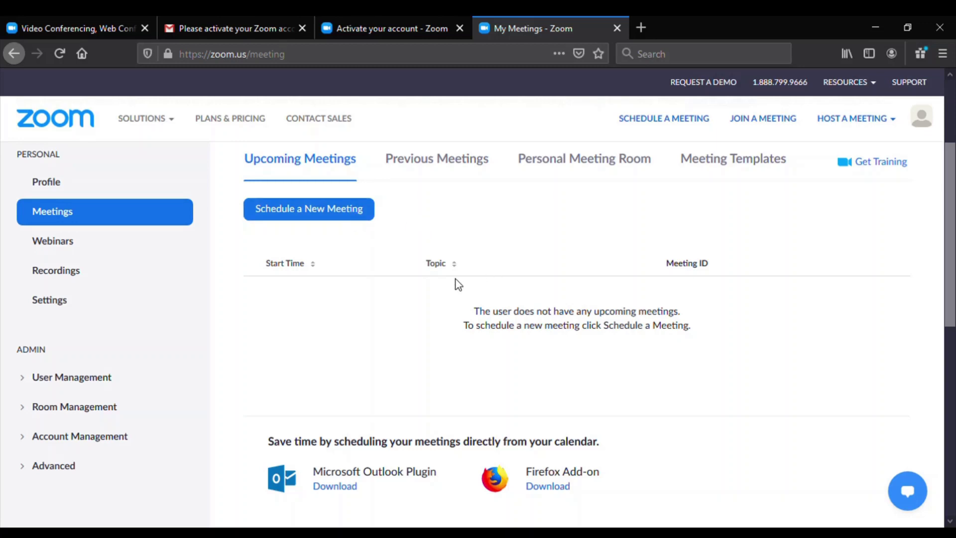
pyautogui.scroll(-2, 453, 281)
pyautogui.scroll(2, 399, 282)
pyautogui.click(559, 165)
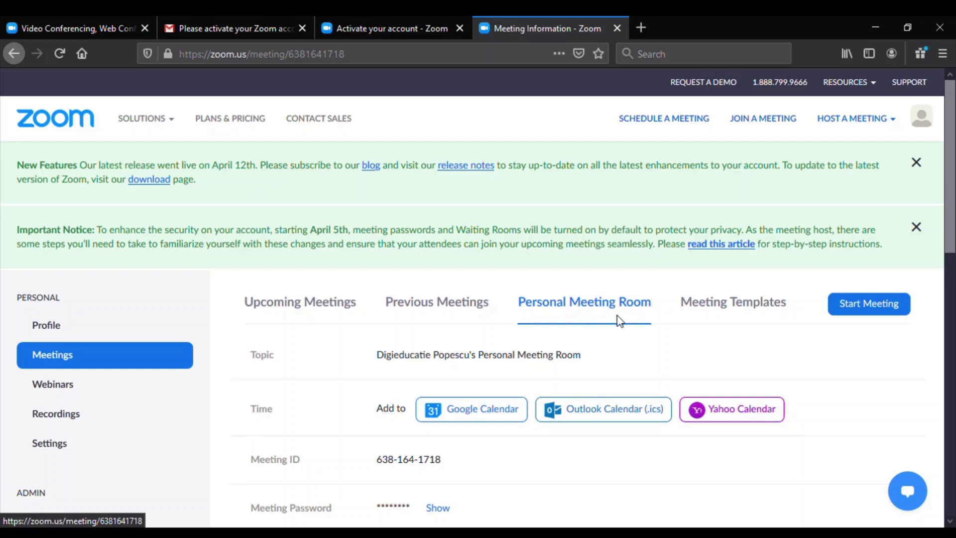
pyautogui.moveTo(581, 212); pyautogui.dragTo(407, 219)
pyautogui.click(407, 220)
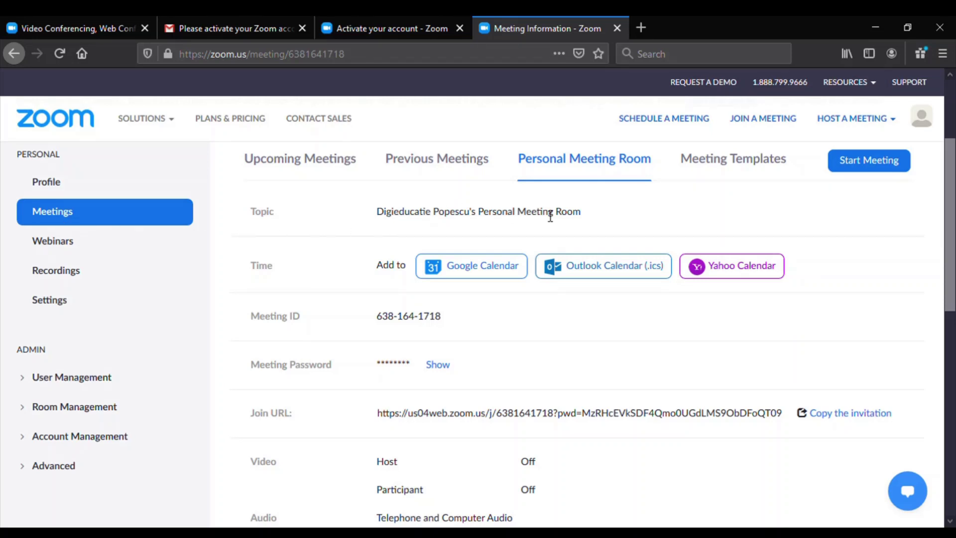
pyautogui.scroll(-3, 629, 225)
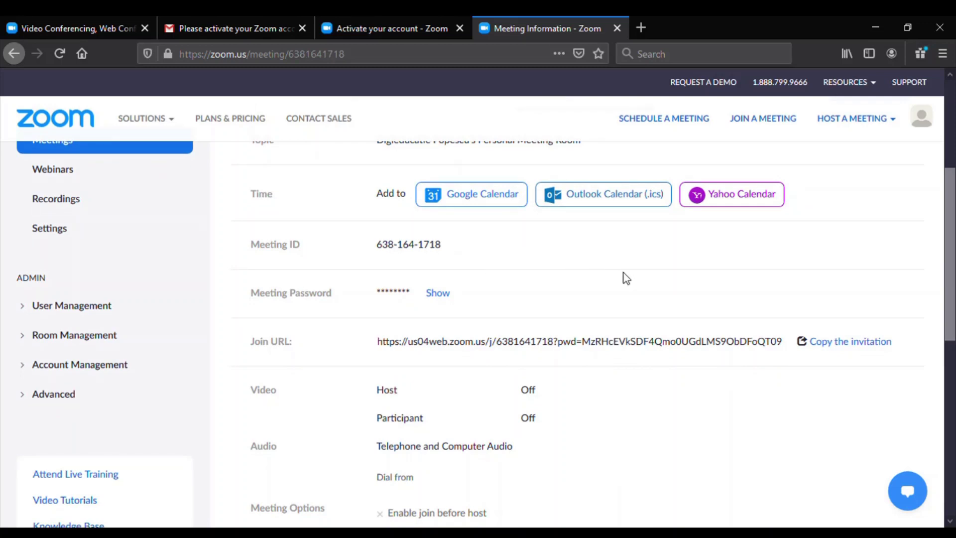
pyautogui.scroll(-3, 609, 287)
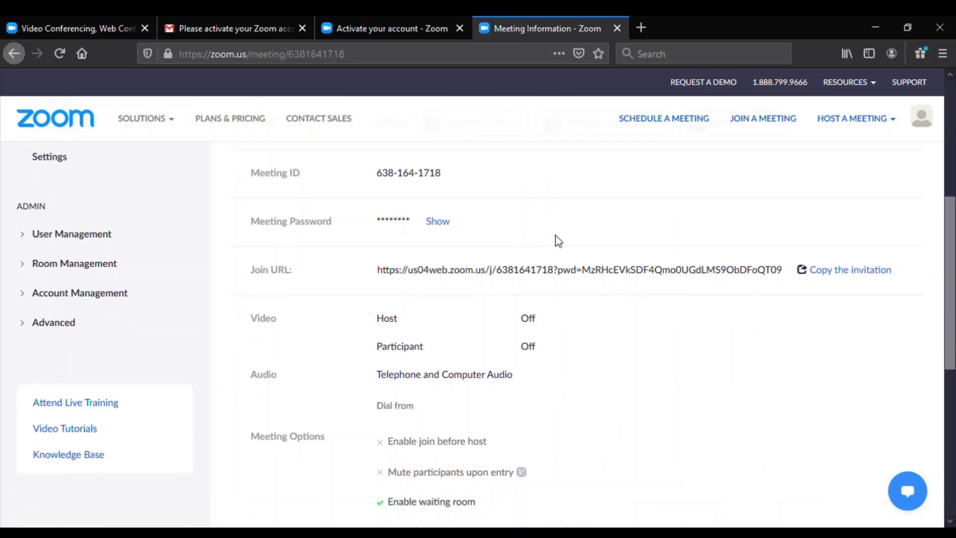
pyautogui.scroll(3, 626, 238)
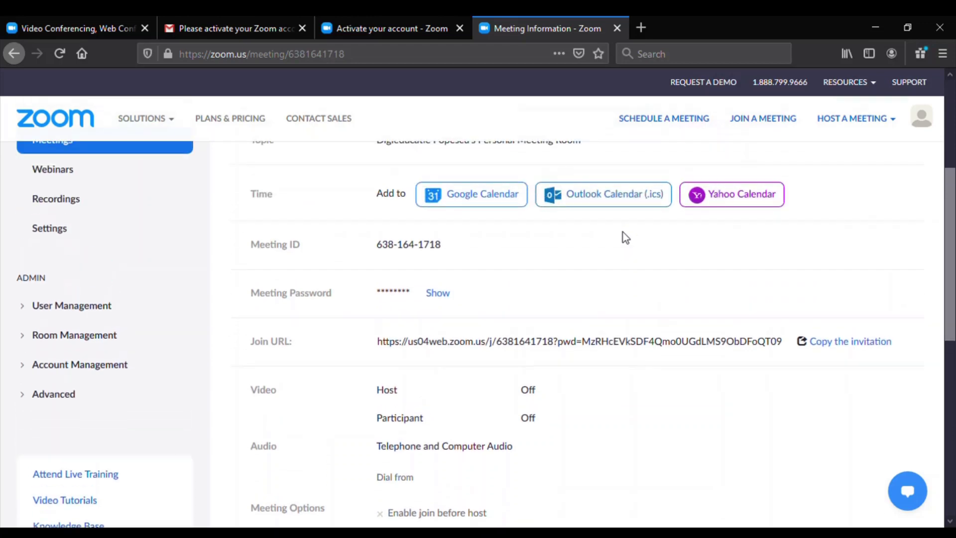
pyautogui.scroll(-3, 625, 238)
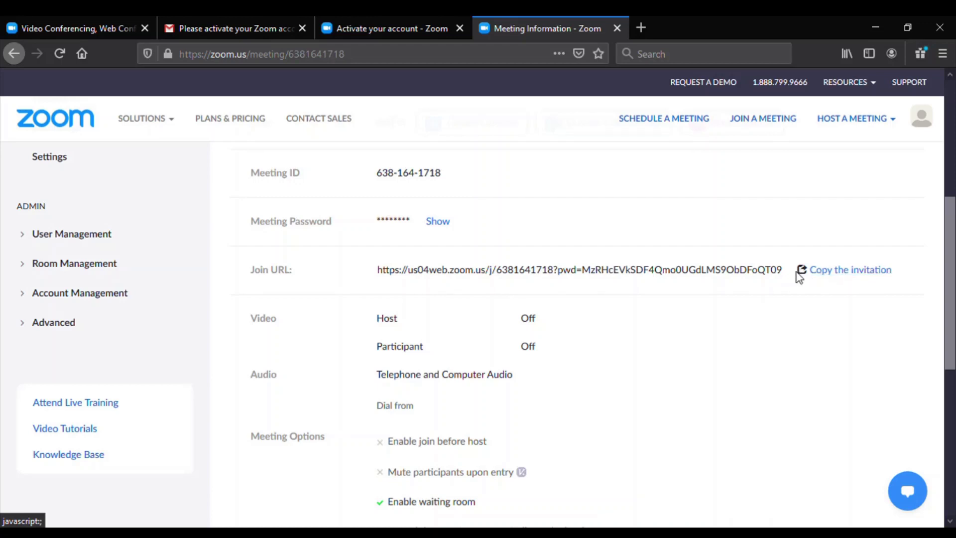
# - Copy the Personal Meeting Room invitation, review its join URL and meeting ID, then close it
pyautogui.click(837, 276)
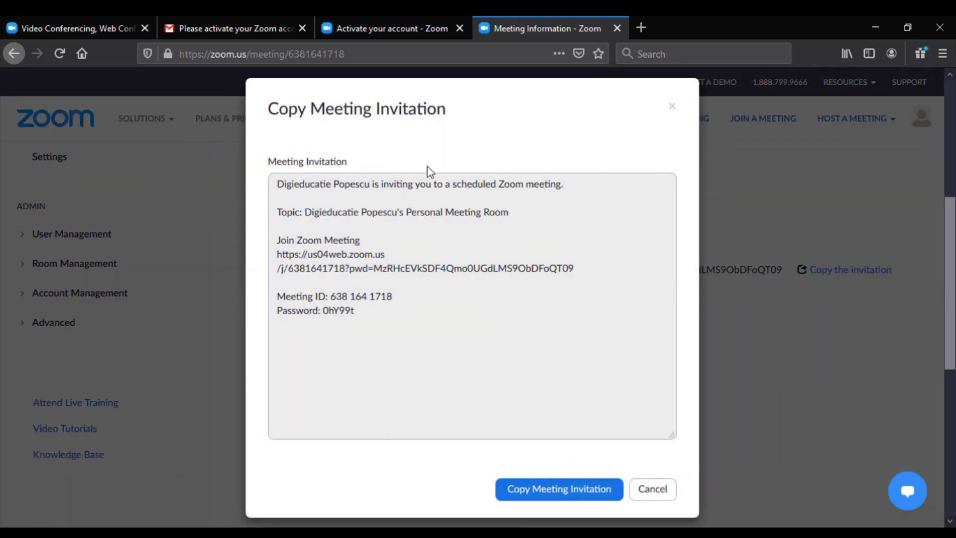
pyautogui.click(536, 504)
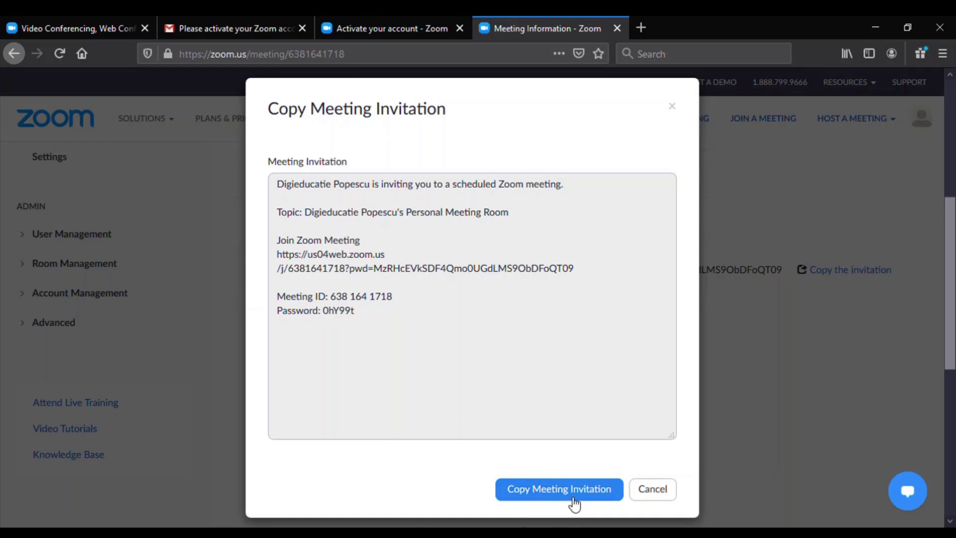
pyautogui.moveTo(425, 324); pyautogui.dragTo(292, 192)
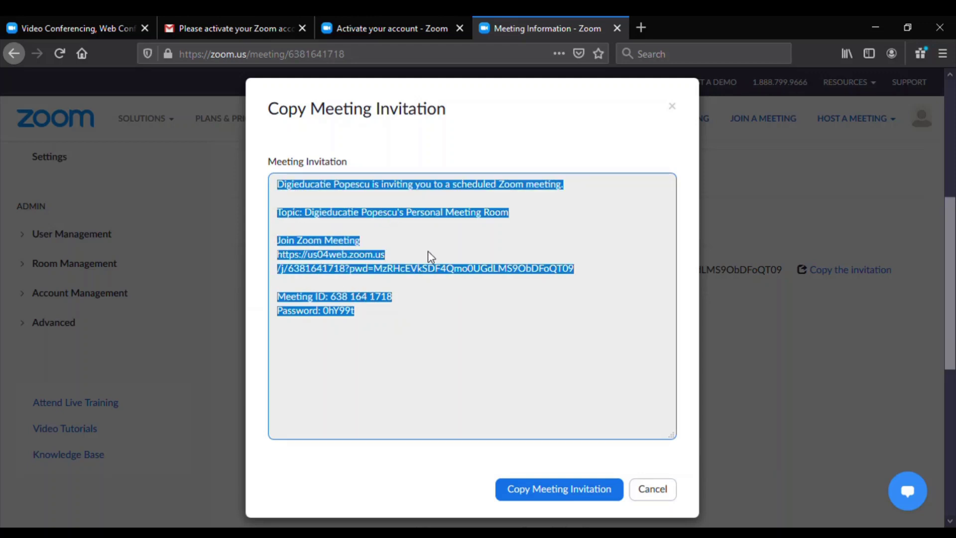
pyautogui.click(457, 246)
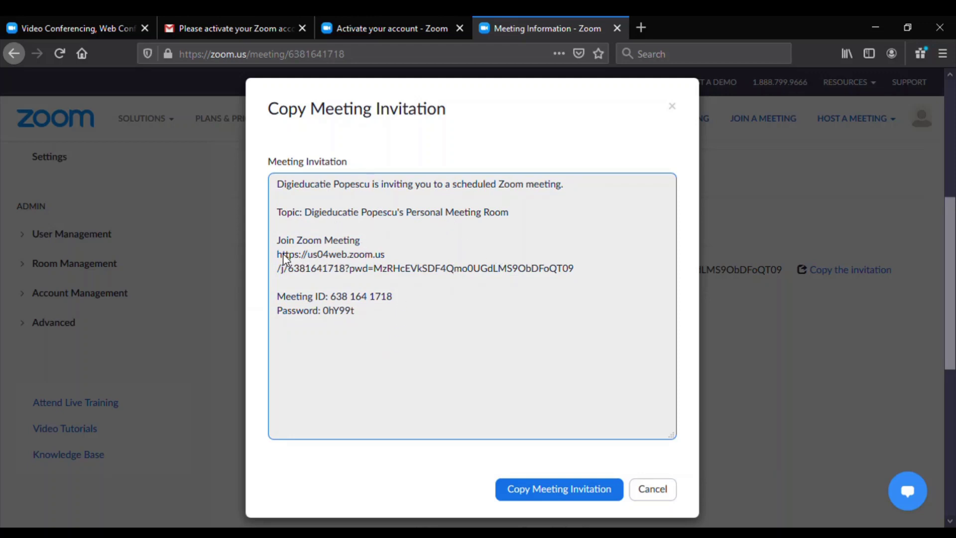
pyautogui.moveTo(277, 254); pyautogui.dragTo(385, 262)
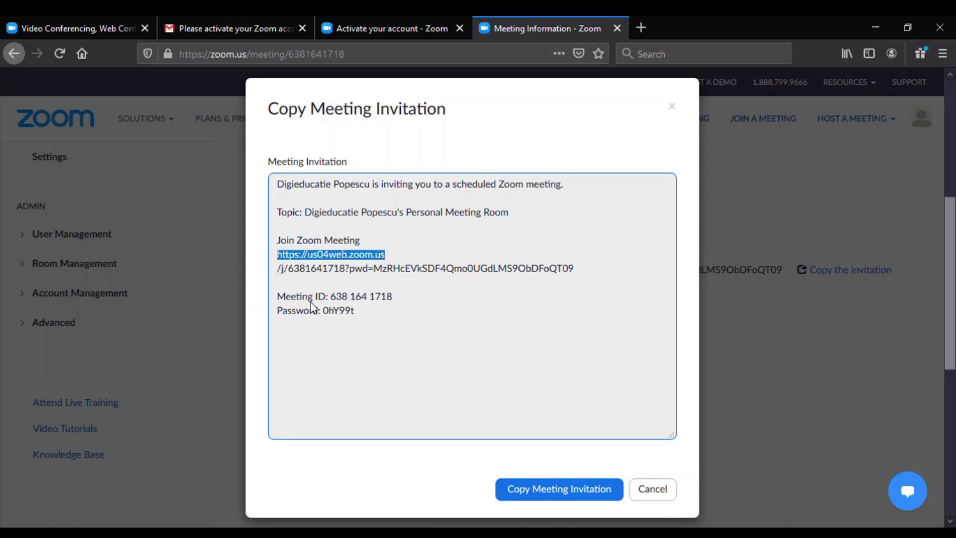
pyautogui.moveTo(308, 299); pyautogui.dragTo(355, 311)
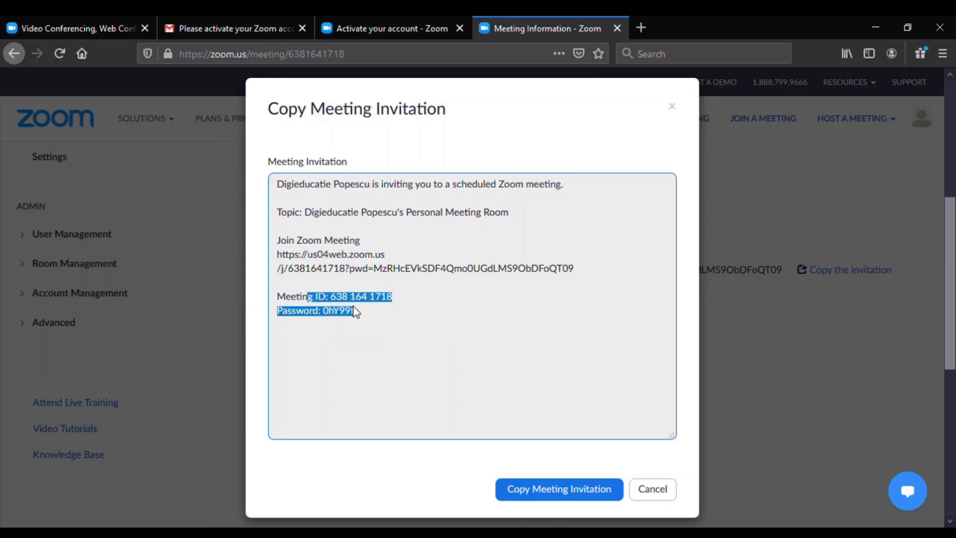
pyautogui.click(384, 309)
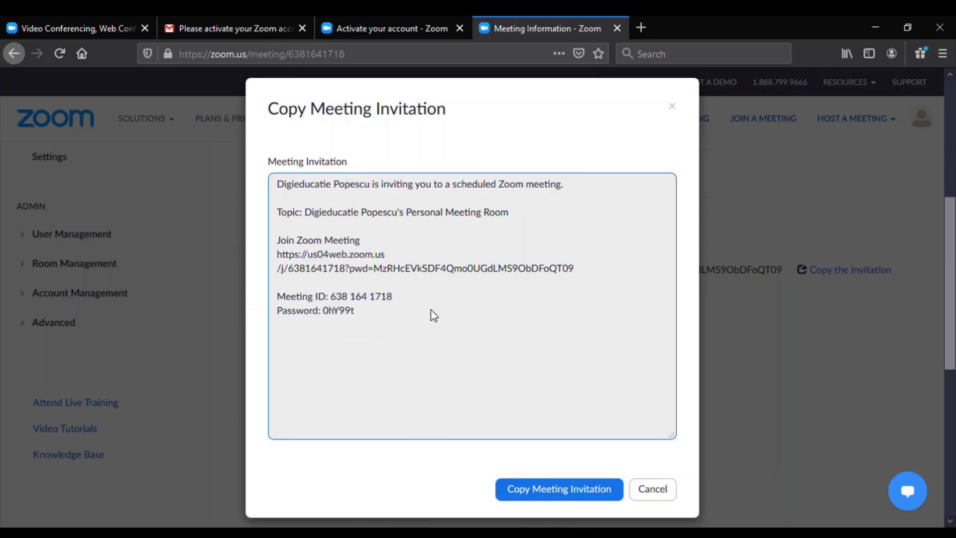
pyautogui.click(645, 490)
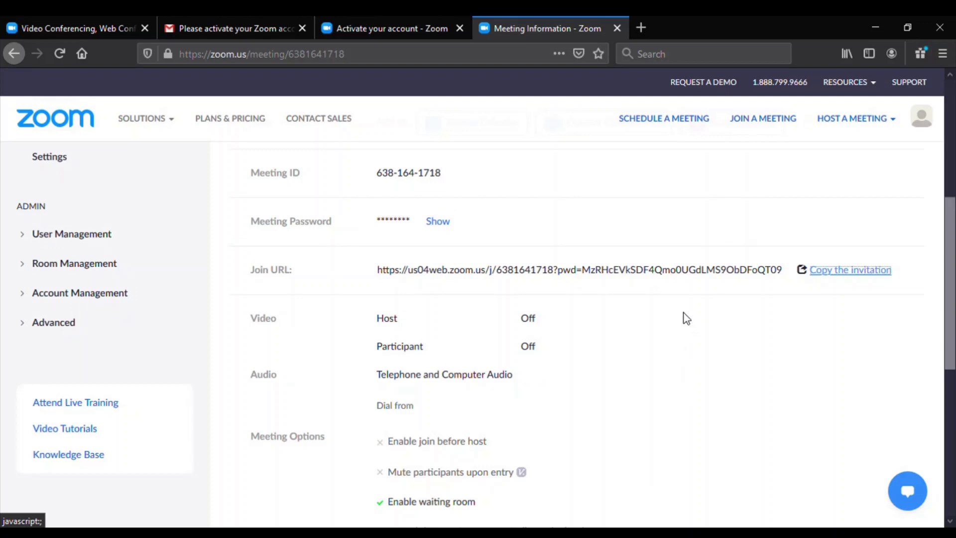
pyautogui.scroll(4, 630, 289)
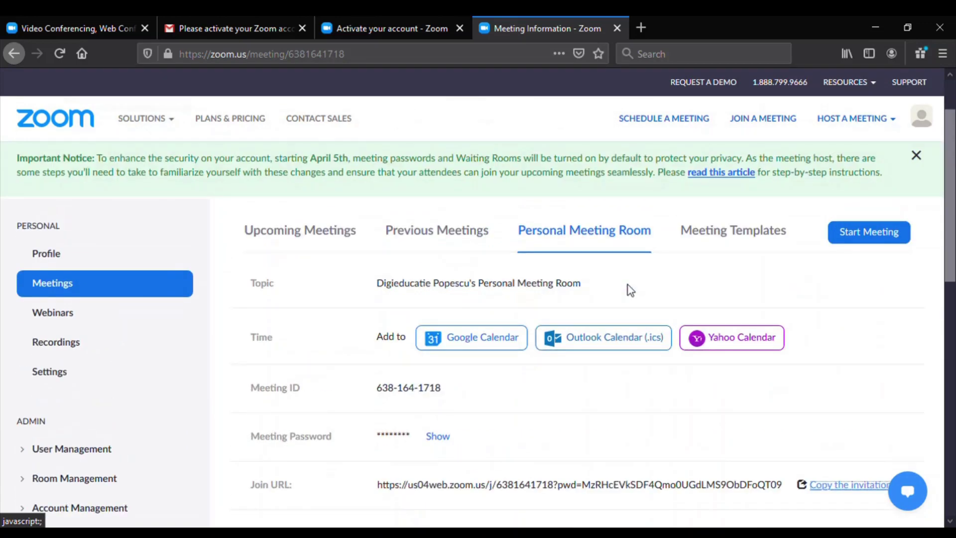
pyautogui.scroll(-1, 614, 289)
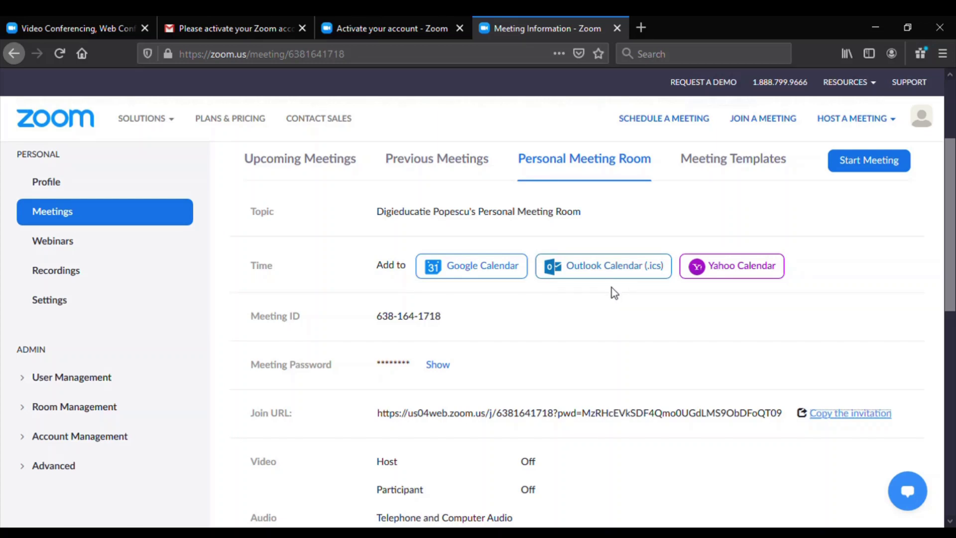
pyautogui.scroll(-5, 622, 269)
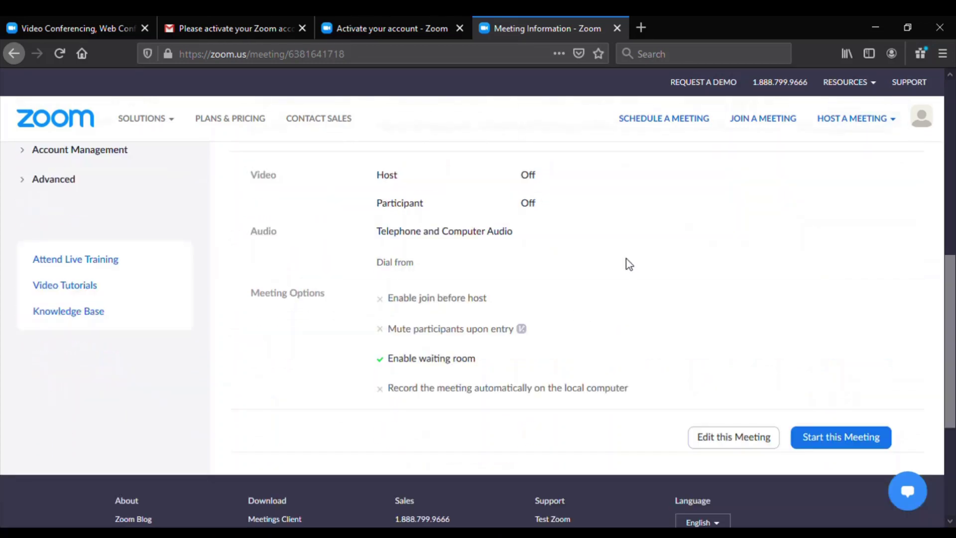
pyautogui.scroll(-2, 629, 260)
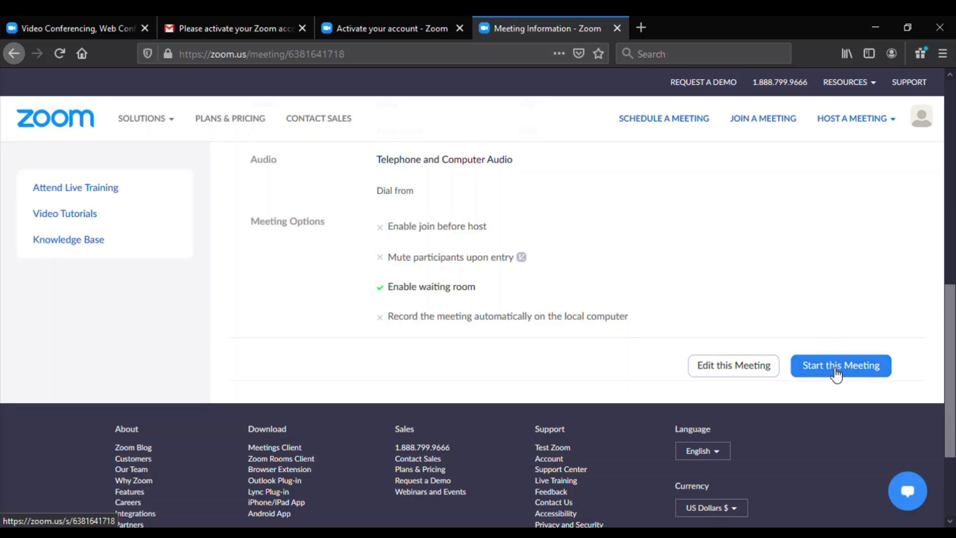
pyautogui.scroll(9, 830, 348)
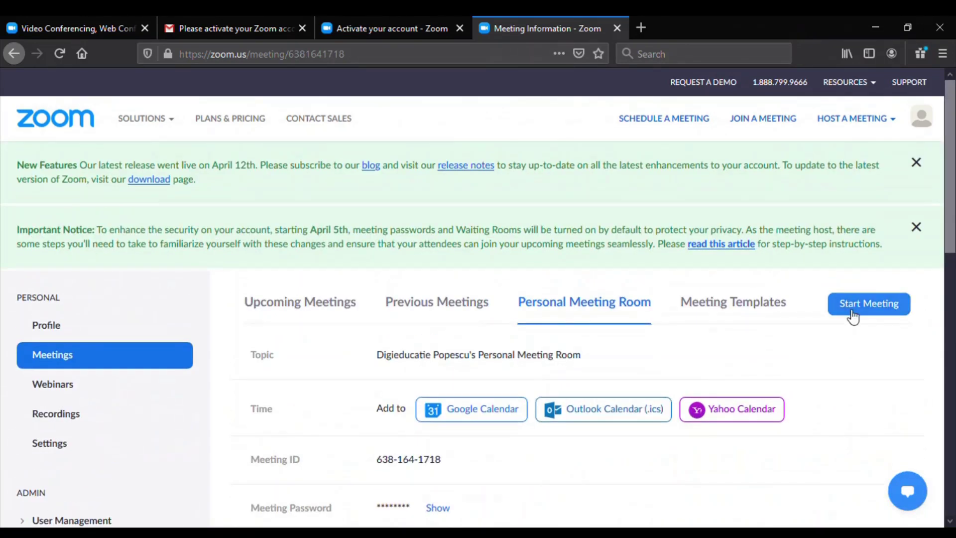
pyautogui.scroll(-5, 663, 376)
pyautogui.scroll(-10, 665, 377)
pyautogui.click(738, 295)
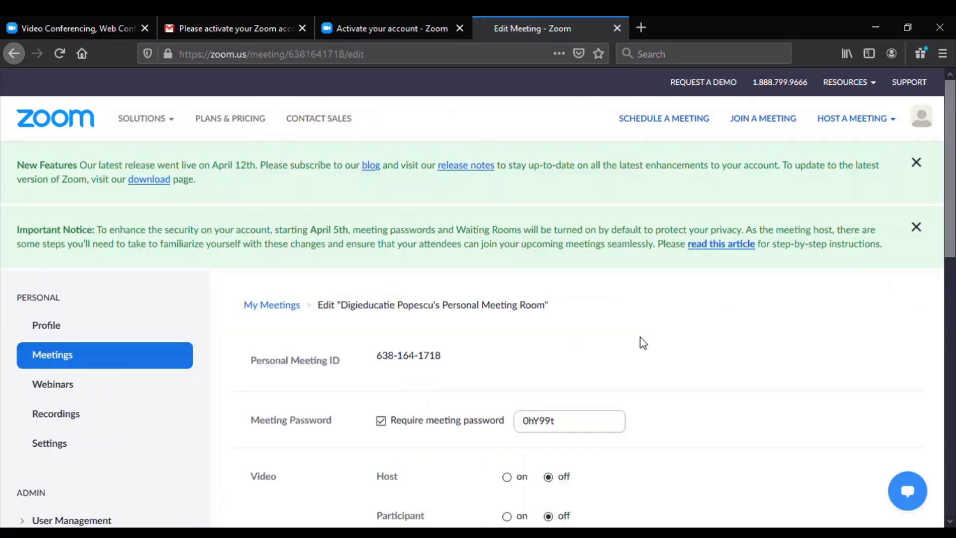
pyautogui.scroll(-6, 545, 342)
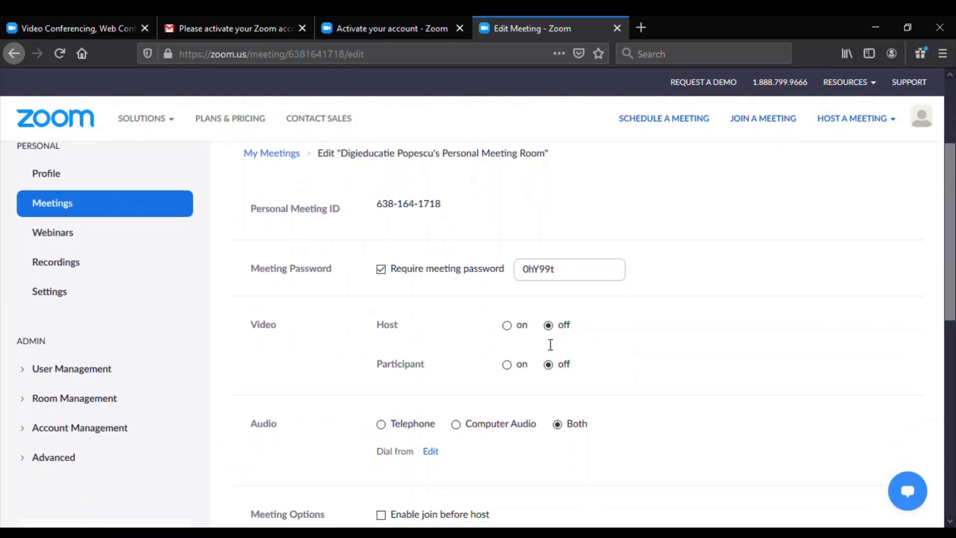
pyautogui.scroll(-3, 544, 339)
pyautogui.scroll(3, 568, 234)
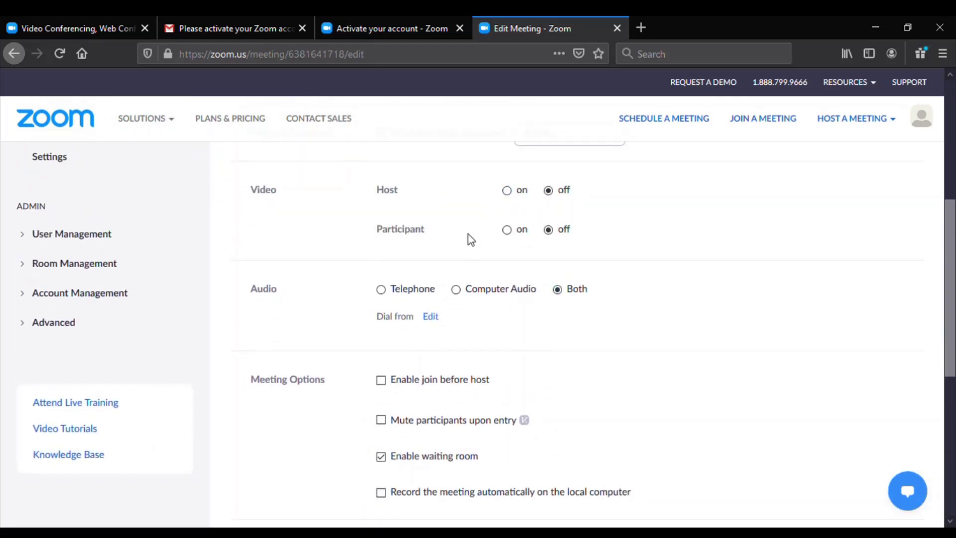
pyautogui.scroll(-4, 560, 267)
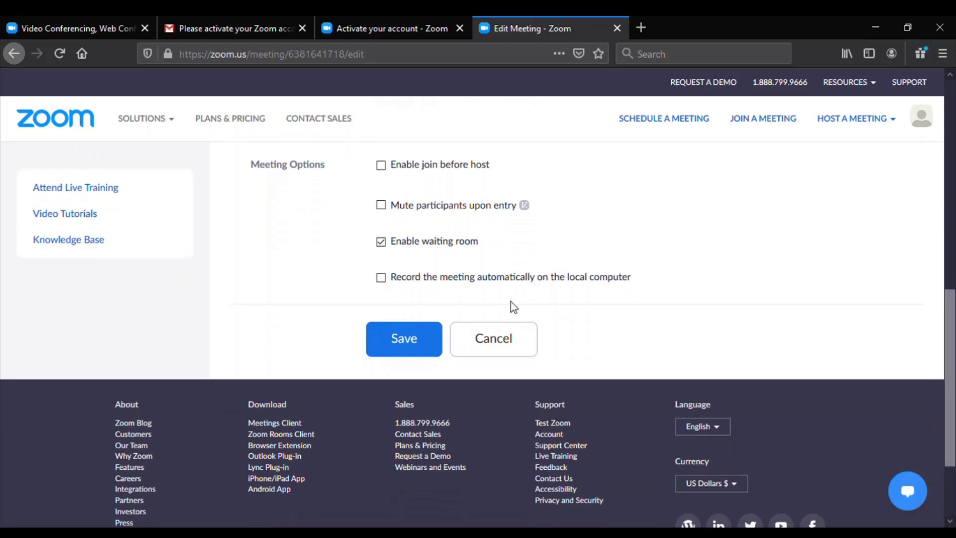
pyautogui.click(505, 337)
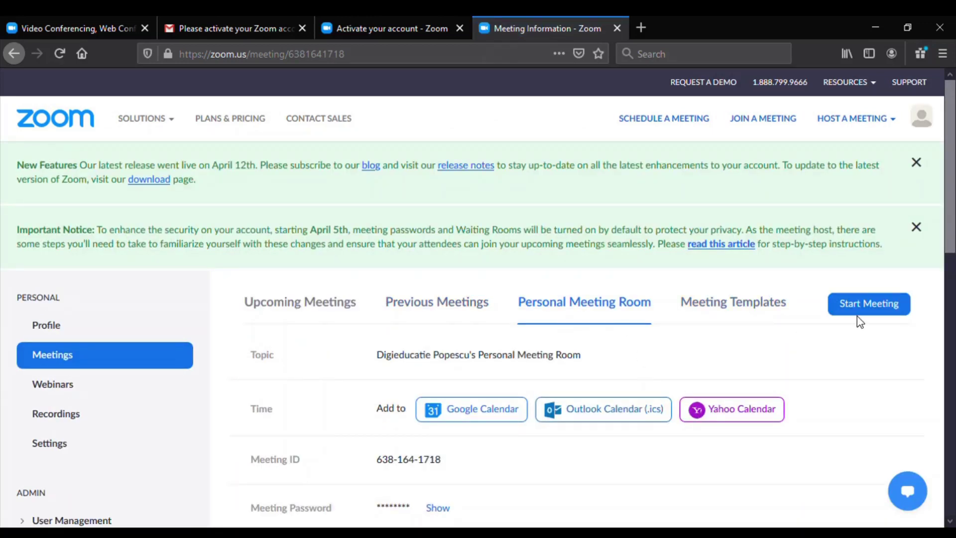
# - Start the Personal Meeting Room, then save and run the downloaded Zoom client installer
pyautogui.click(866, 314)
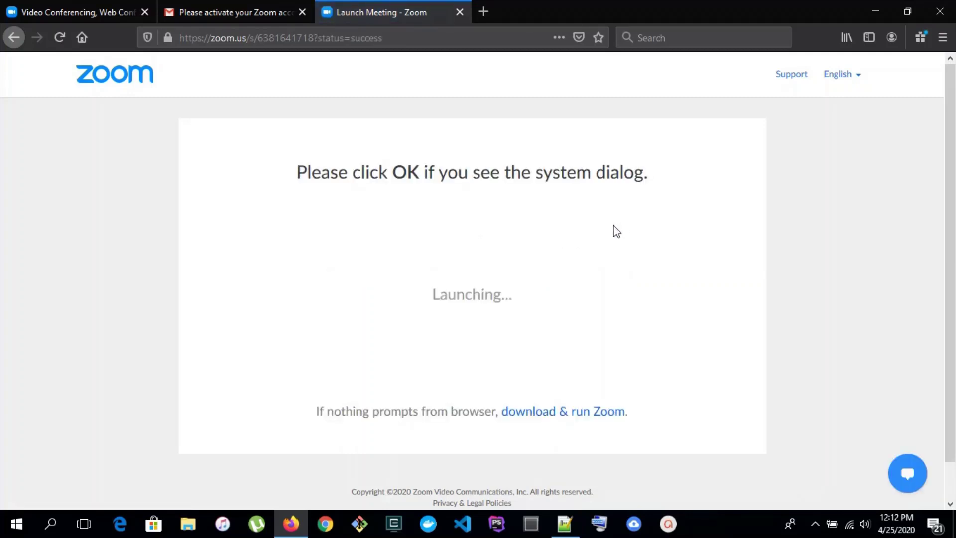
pyautogui.scroll(-2, 557, 278)
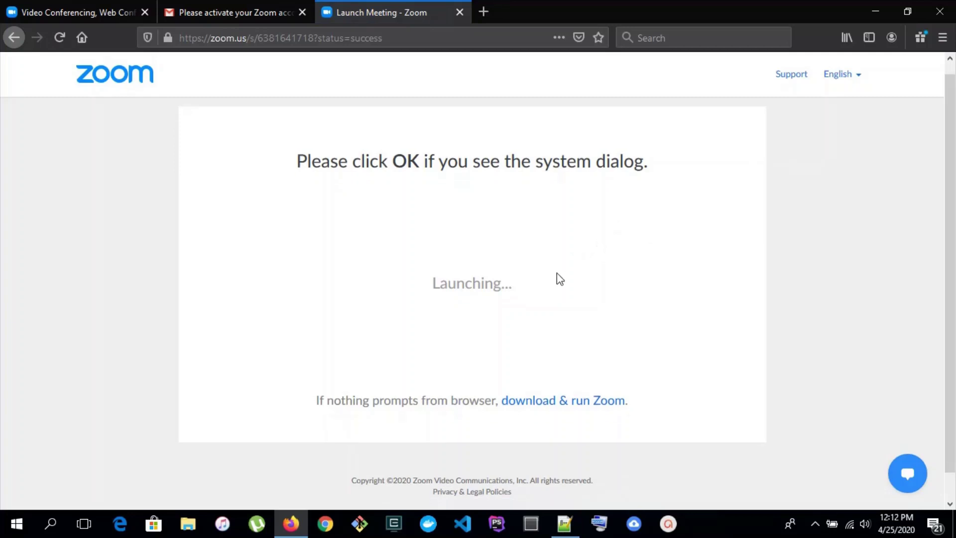
pyautogui.click(539, 382)
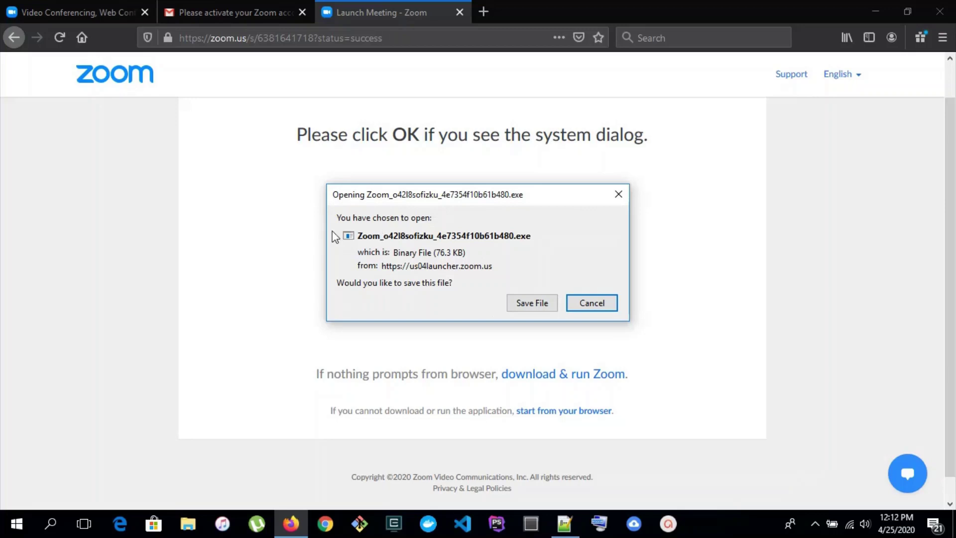
pyautogui.click(527, 305)
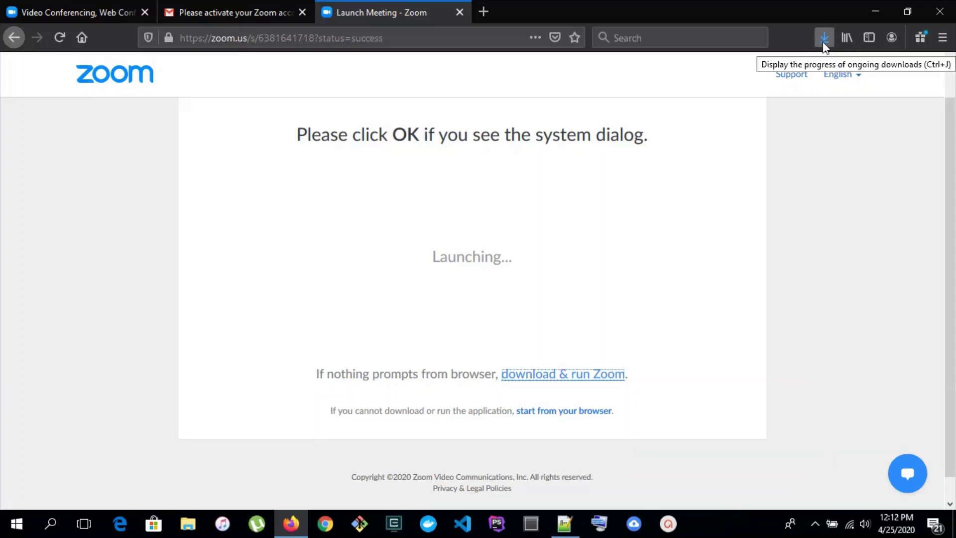
pyautogui.click(824, 43)
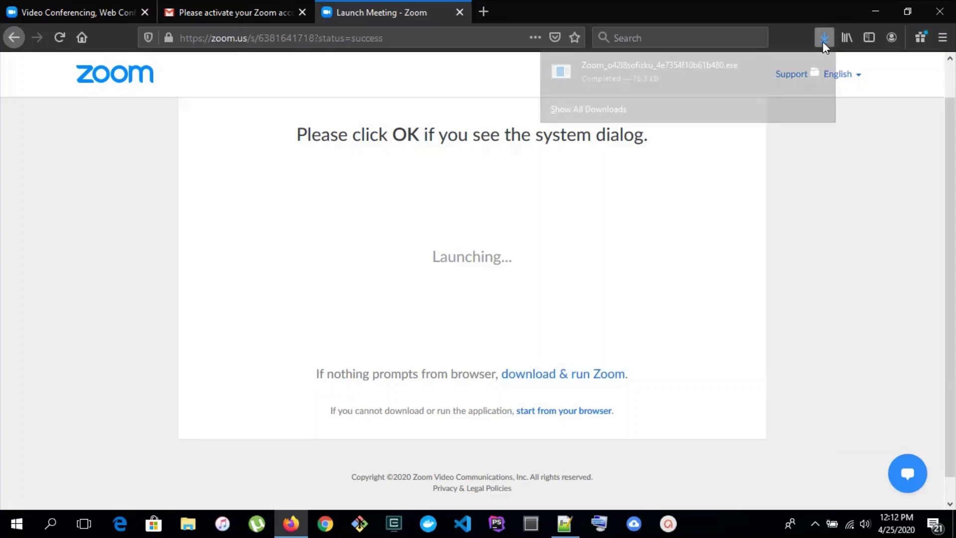
pyautogui.click(697, 72)
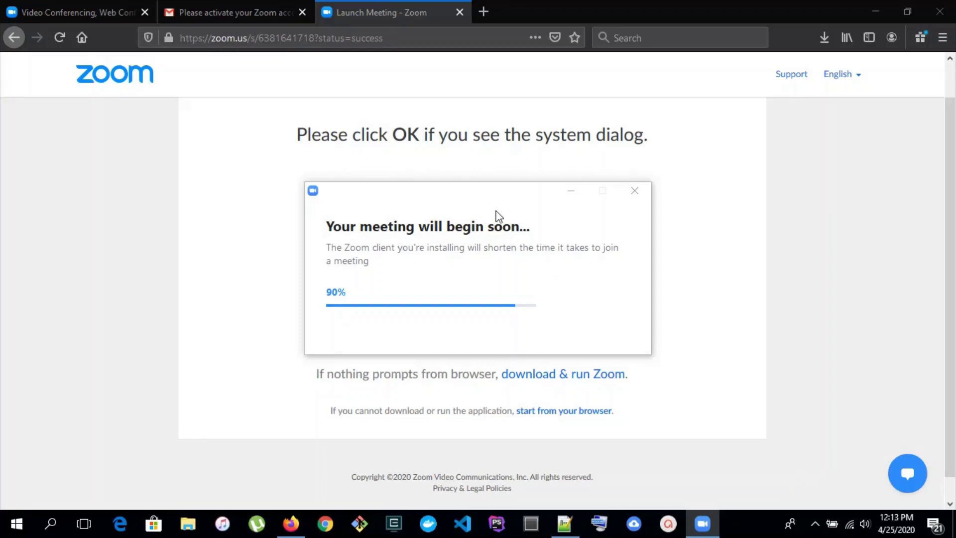
# - Once the installer finishes, join the Personal Meeting Room meeting with computer audio
pyautogui.moveTo(485, 198); pyautogui.dragTo(494, 190)
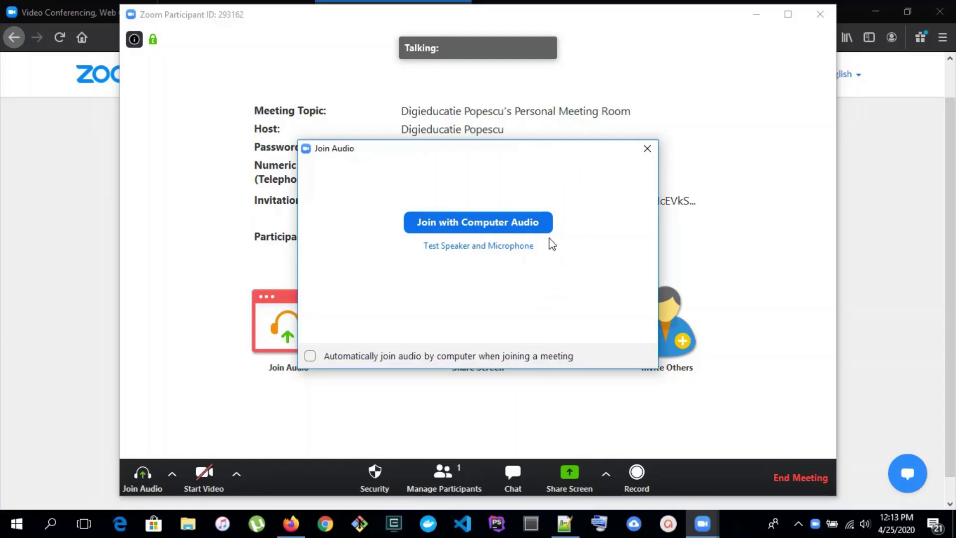
pyautogui.click(467, 227)
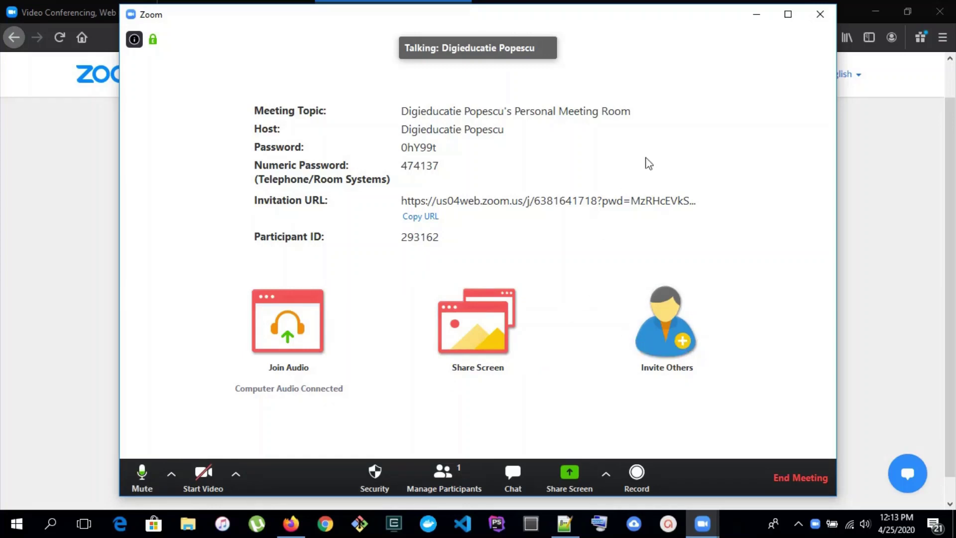
pyautogui.moveTo(642, 25); pyautogui.dragTo(621, 24)
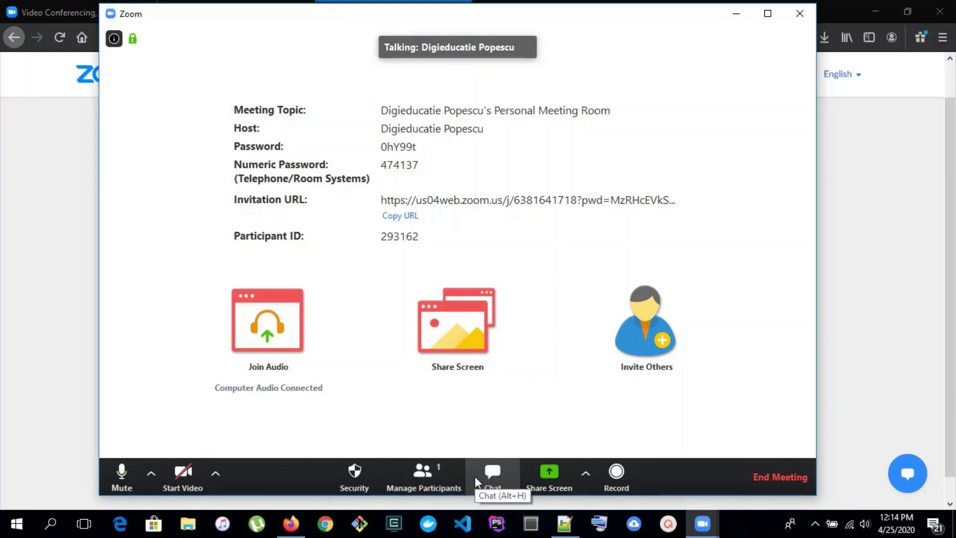
# - Show the Participants panel and view its '...' options menu, closing it unchanged
pyautogui.click(432, 476)
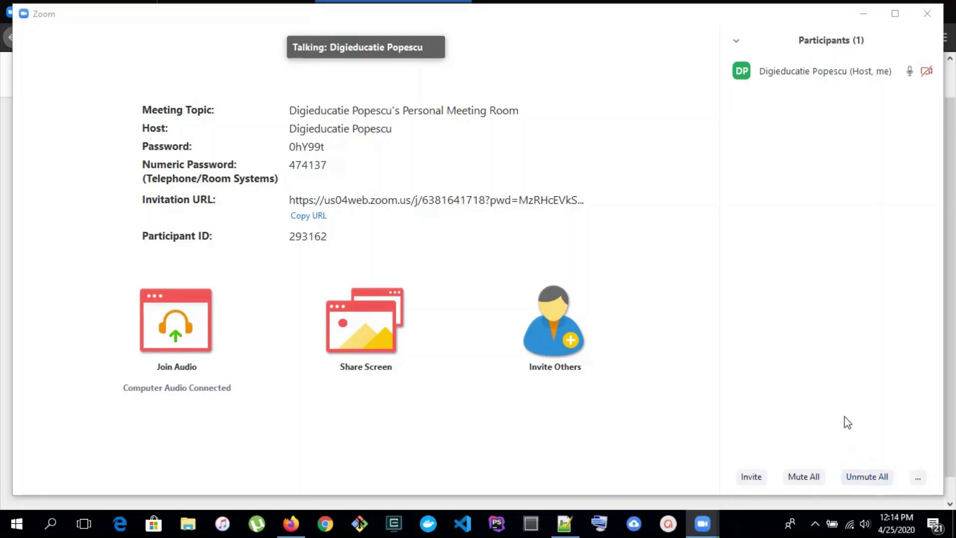
pyautogui.click(919, 481)
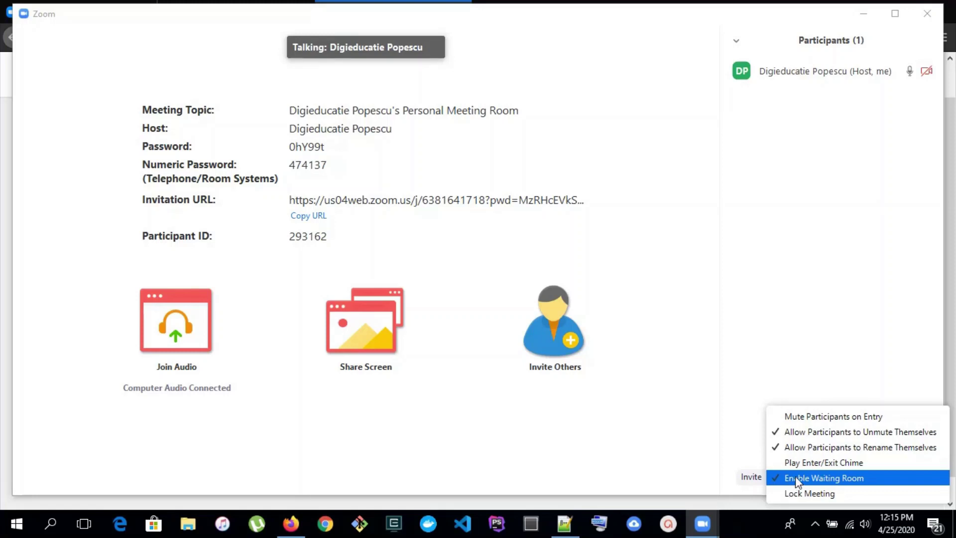
pyautogui.click(802, 339)
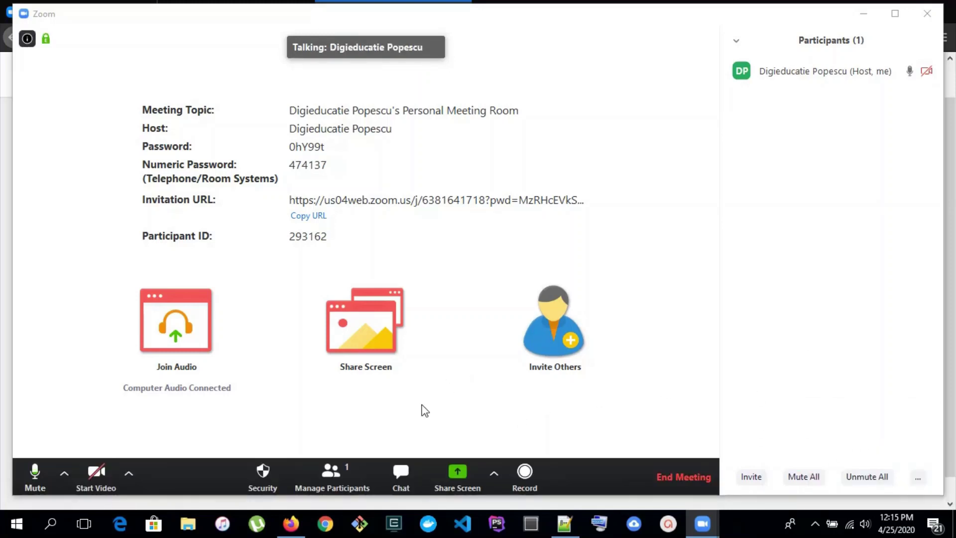
# - Send the greeting 'Salutare' to Everyone in the meeting chat
pyautogui.click(402, 473)
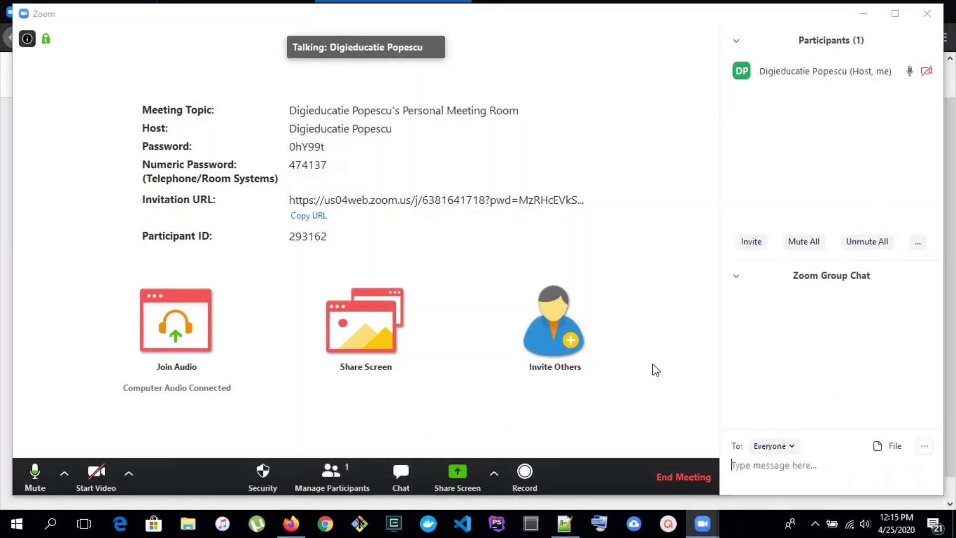
pyautogui.click(786, 448)
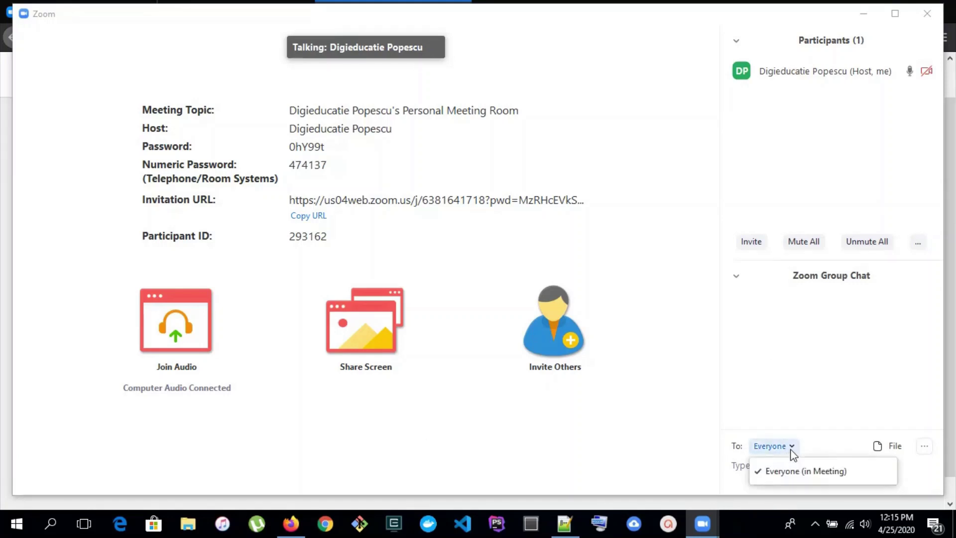
pyautogui.click(738, 471)
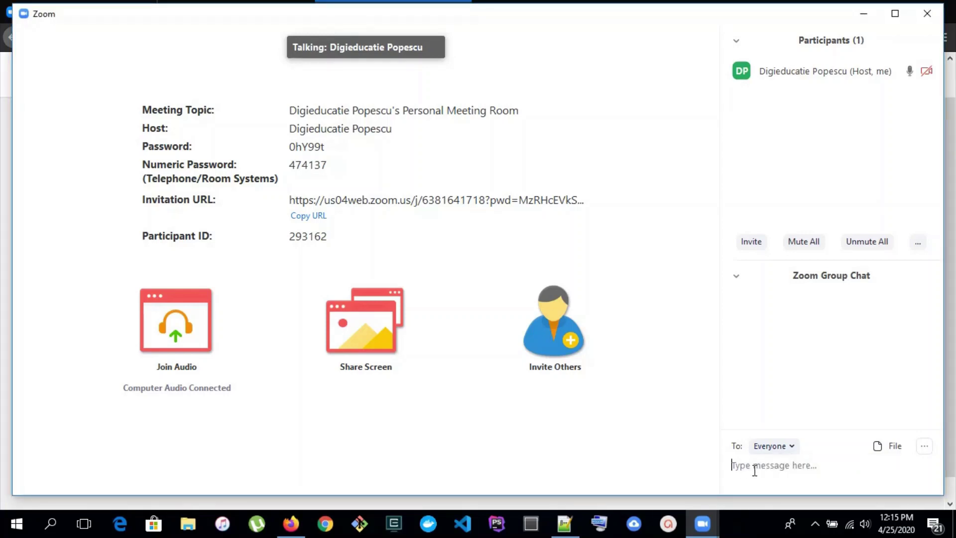
pyautogui.write('Salutare')
pyautogui.press('Return')
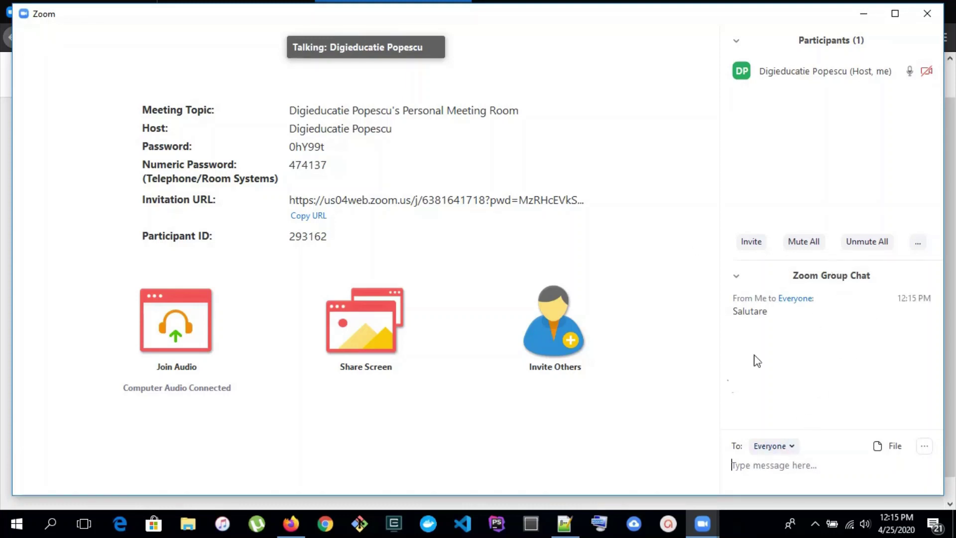
pyautogui.moveTo(602, 420)
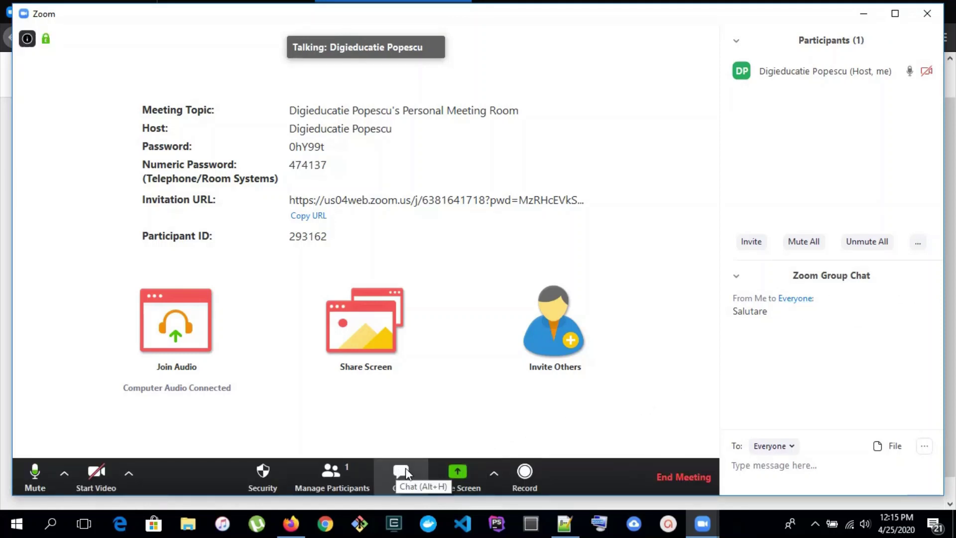
pyautogui.click(467, 473)
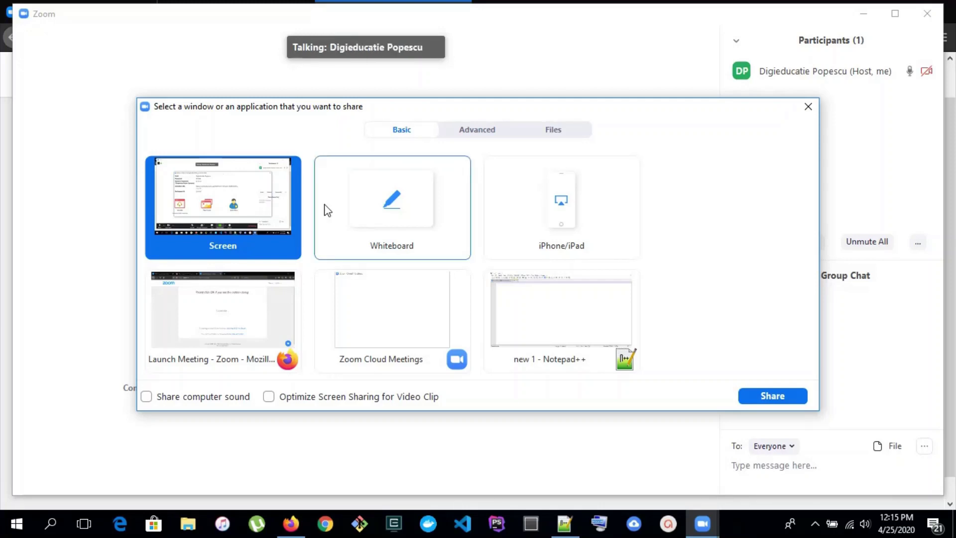
# - Share a whiteboard and draw a 7 on its first page
pyautogui.click(402, 215)
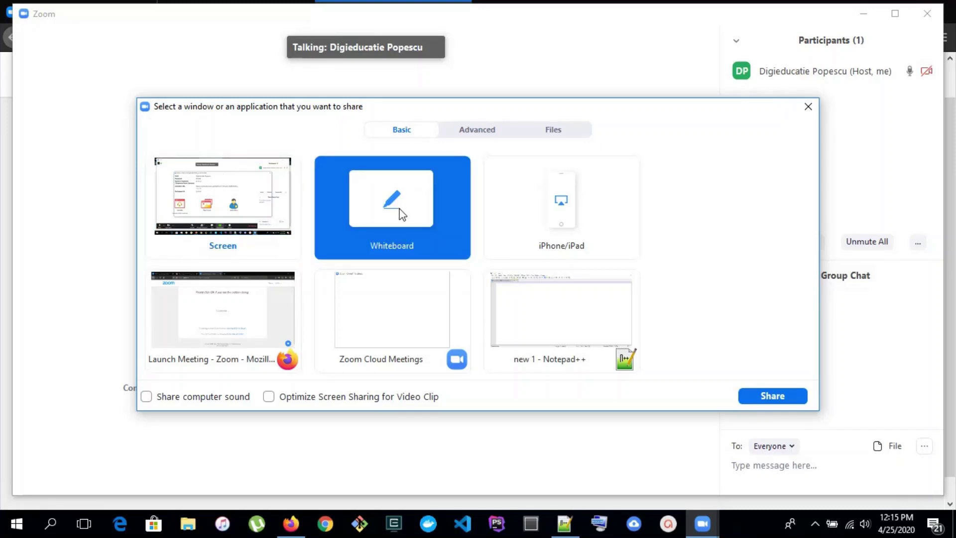
pyautogui.doubleClick(403, 215)
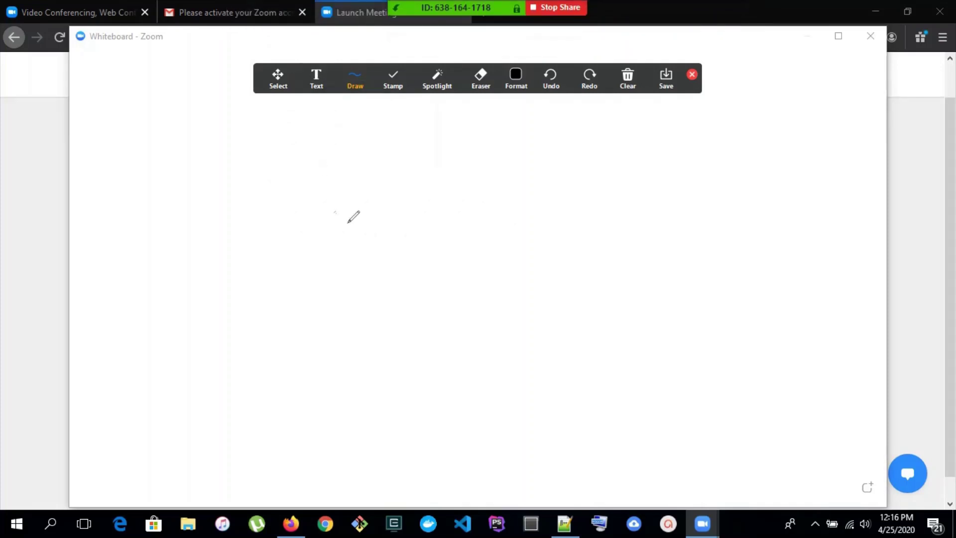
pyautogui.moveTo(412, 219)
pyautogui.mouseDown()
pyautogui.moveTo(474, 193)
pyautogui.moveTo(488, 335)
pyautogui.mouseUp()
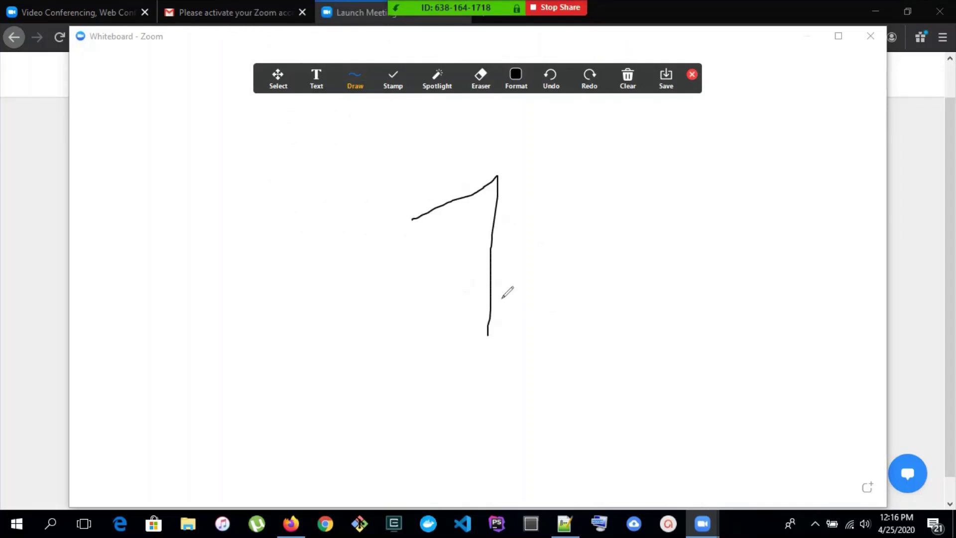
# - Add a second whiteboard page with a curved stroke, then return to page 1
pyautogui.click(867, 489)
pyautogui.moveTo(473, 220)
pyautogui.mouseDown()
pyautogui.moveTo(693, 312)
pyautogui.moveTo(454, 351)
pyautogui.moveTo(708, 446)
pyautogui.mouseUp()
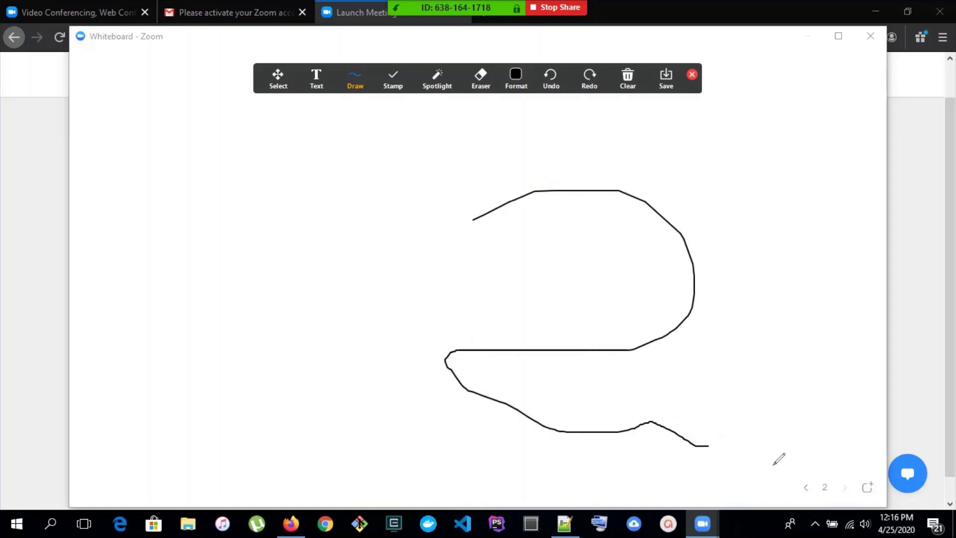
pyautogui.click(806, 487)
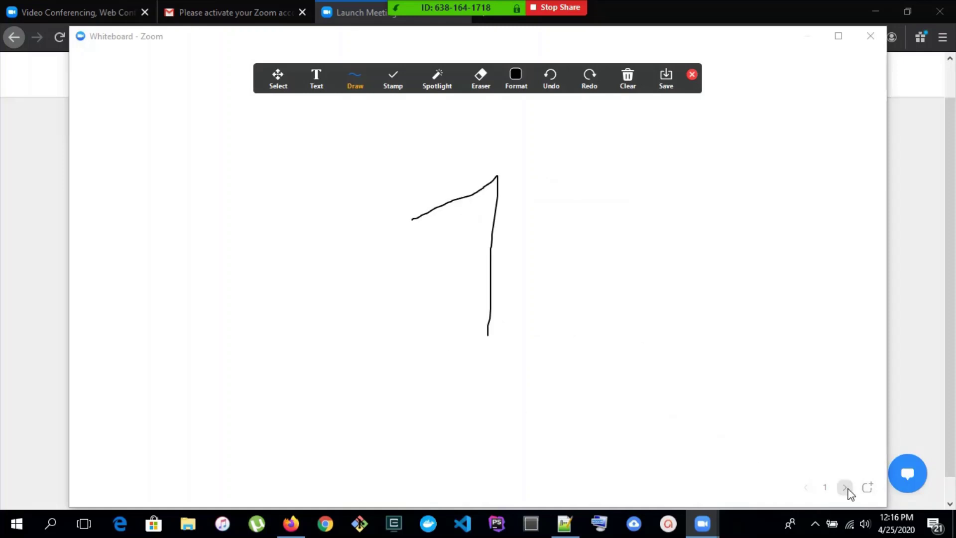
pyautogui.click(846, 487)
pyautogui.click(807, 488)
# - Close the whiteboard and share the entire screen instead
pyautogui.click(871, 36)
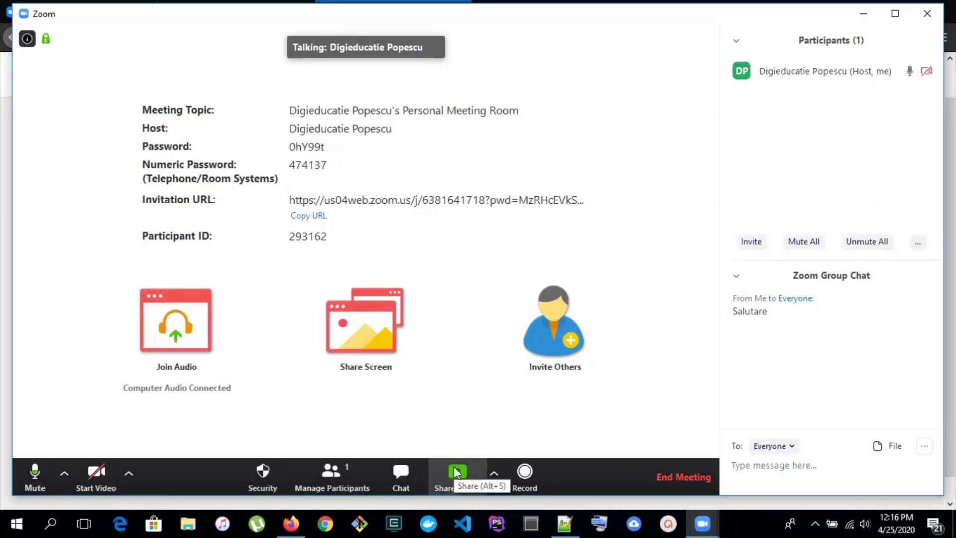
pyautogui.click(456, 473)
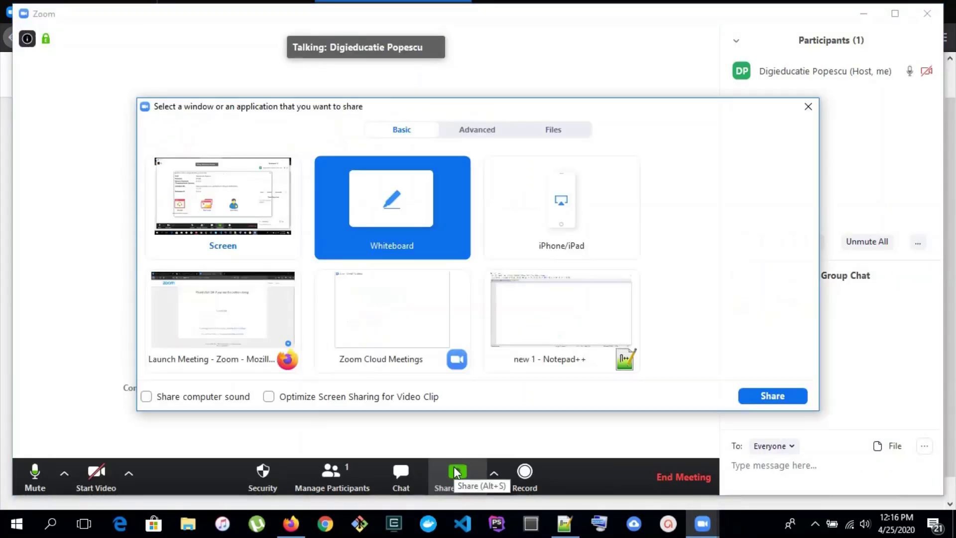
pyautogui.click(252, 200)
pyautogui.doubleClick(255, 201)
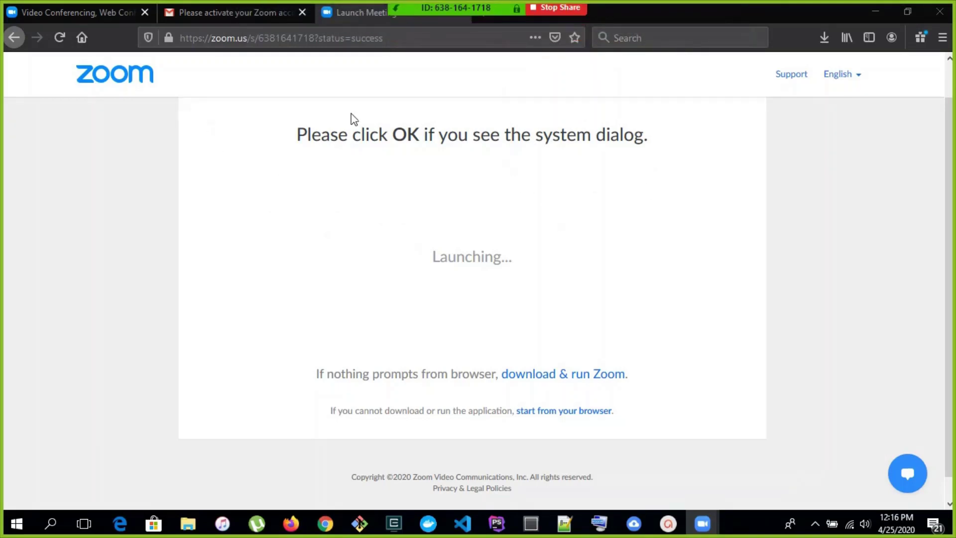
# - Flip between the Gmail, Video Conferencing and Launch Meeting browser tabs, ending on Launch Meeting
pyautogui.click(170, 13)
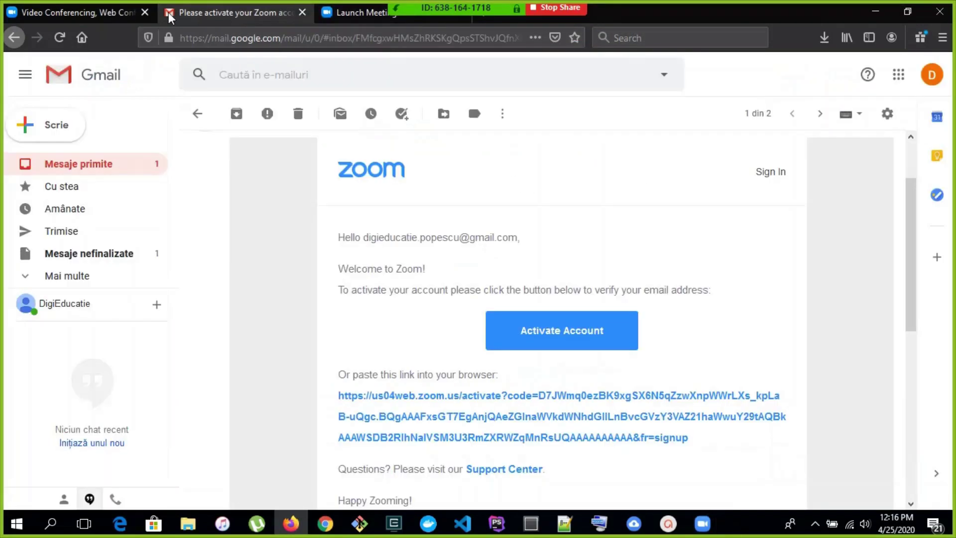
pyautogui.click(121, 12)
pyautogui.click(184, 12)
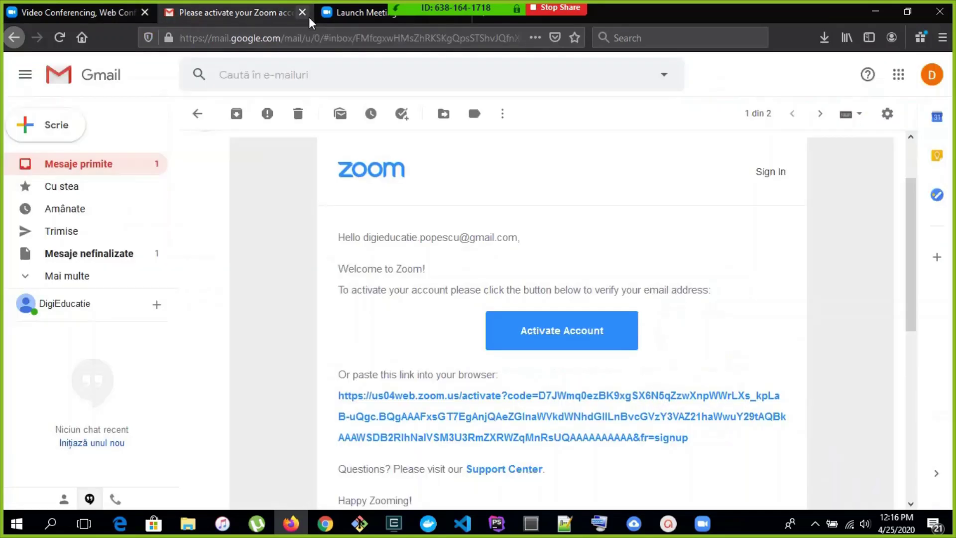
pyautogui.click(359, 19)
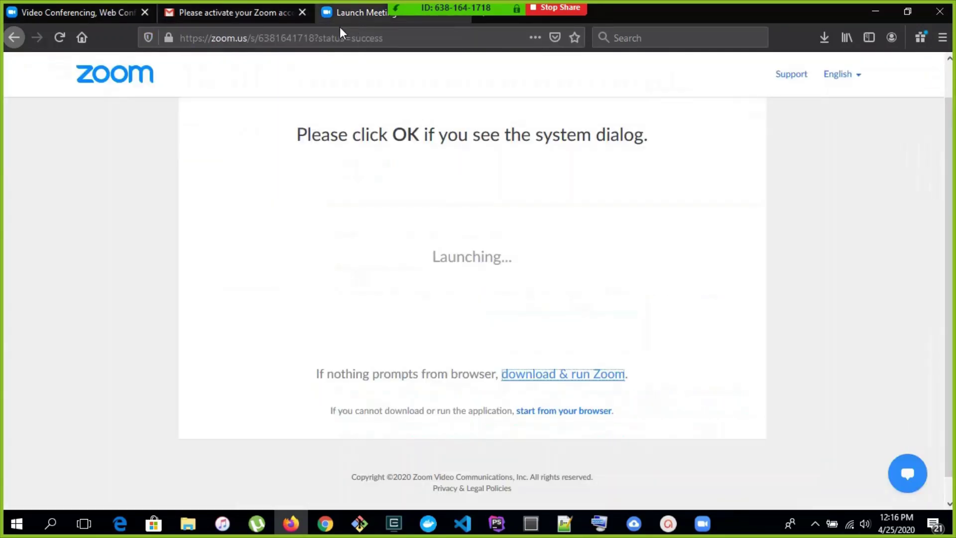
pyautogui.click(220, 17)
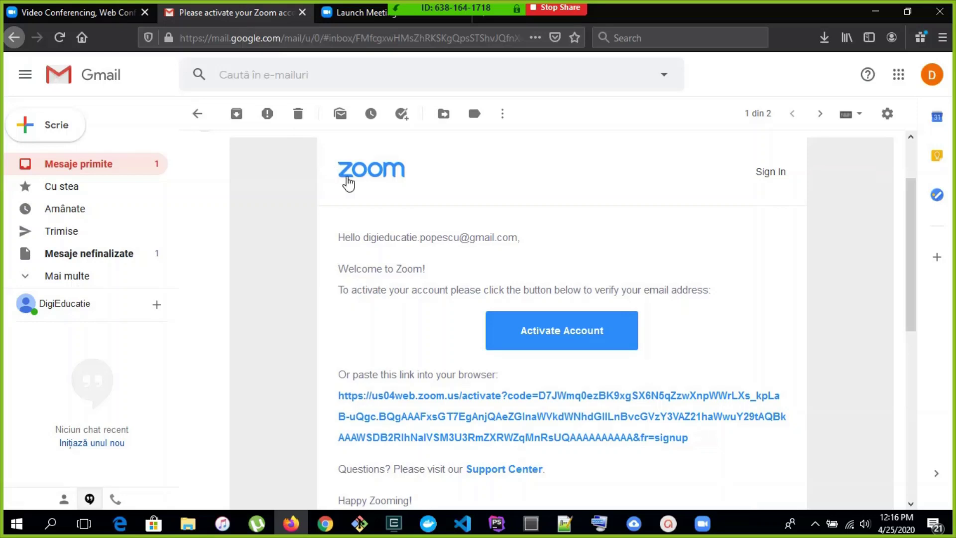
pyautogui.click(346, 17)
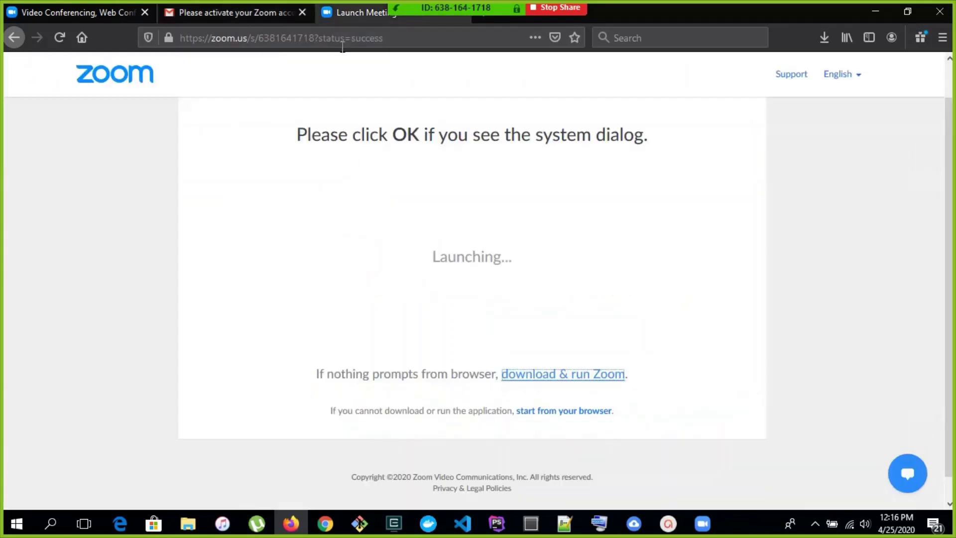
# - Stop screen sharing, then record the meeting briefly and stop the recording
pyautogui.click(560, 8)
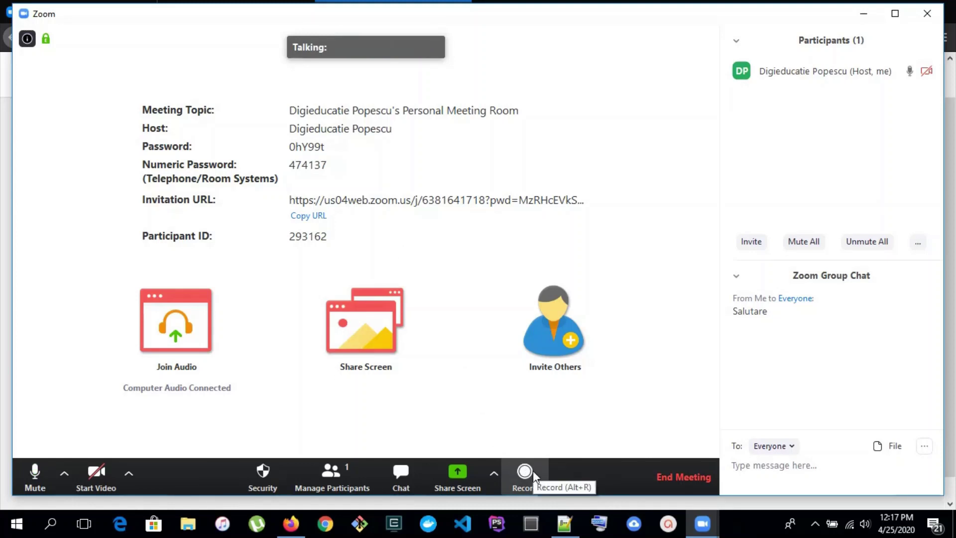
pyautogui.click(526, 474)
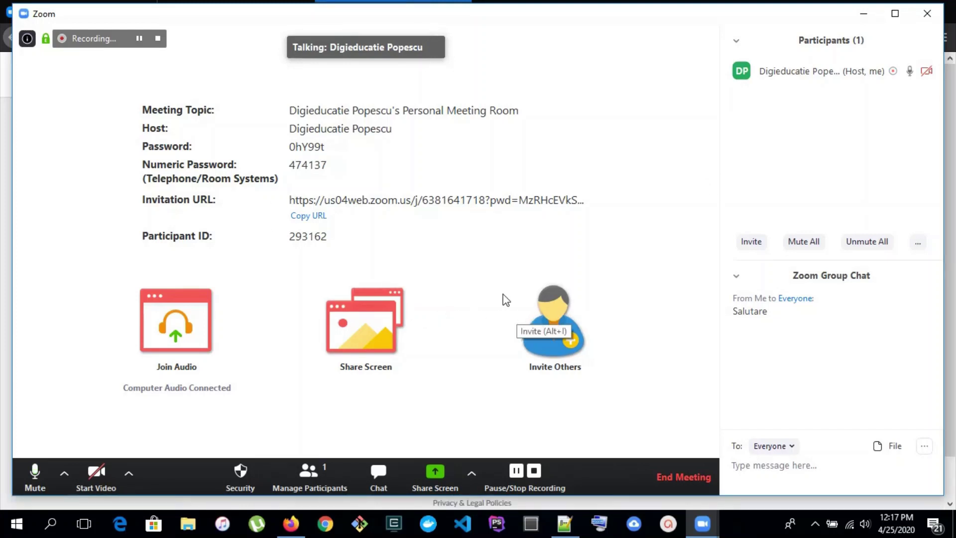
pyautogui.click(155, 45)
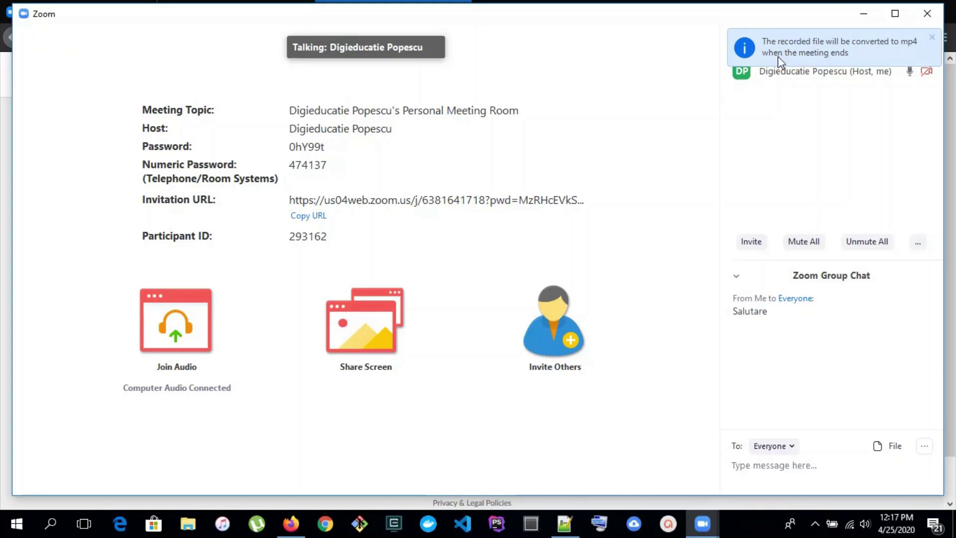
pyautogui.click(712, 528)
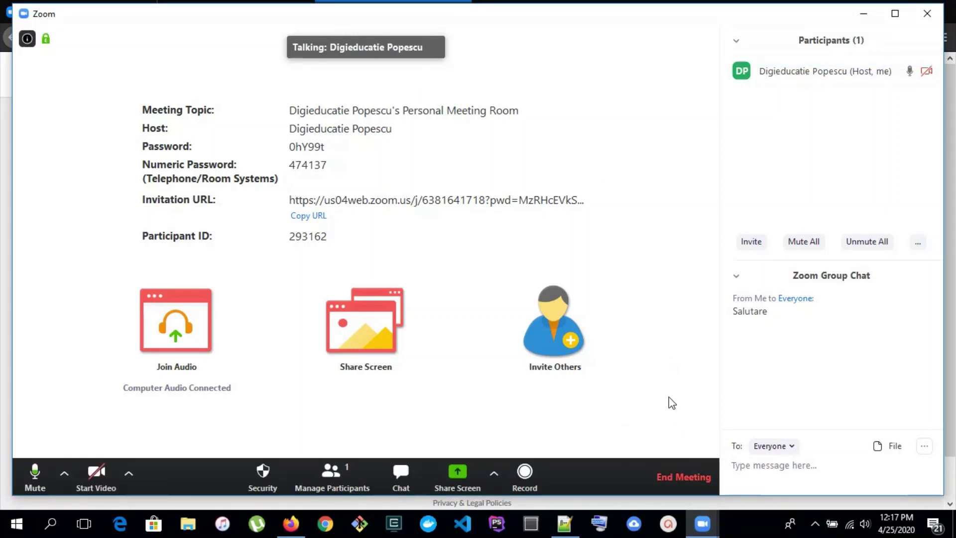
# - Copy the meeting's invitation URL and bring up the Gmail tab in Firefox
pyautogui.moveTo(702, 523)
pyautogui.click(668, 471)
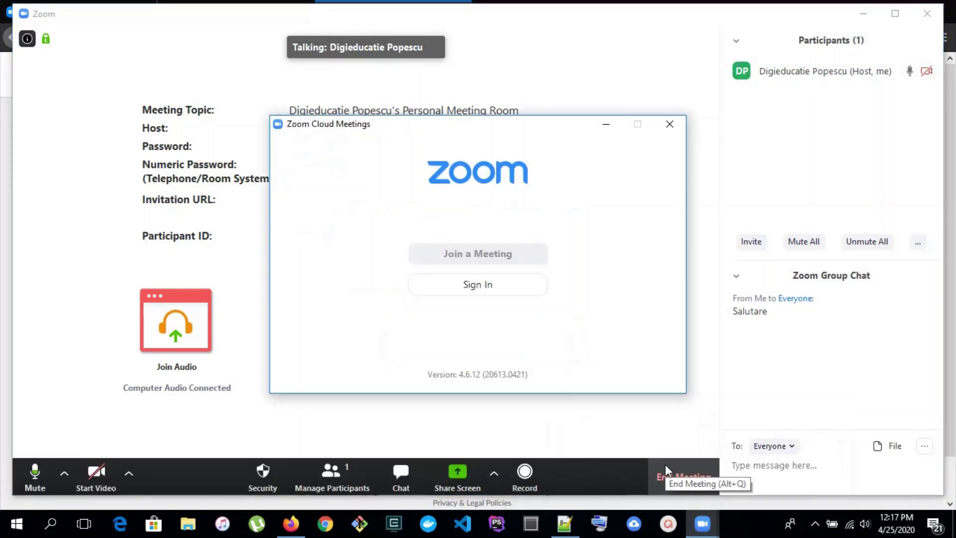
pyautogui.click(726, 498)
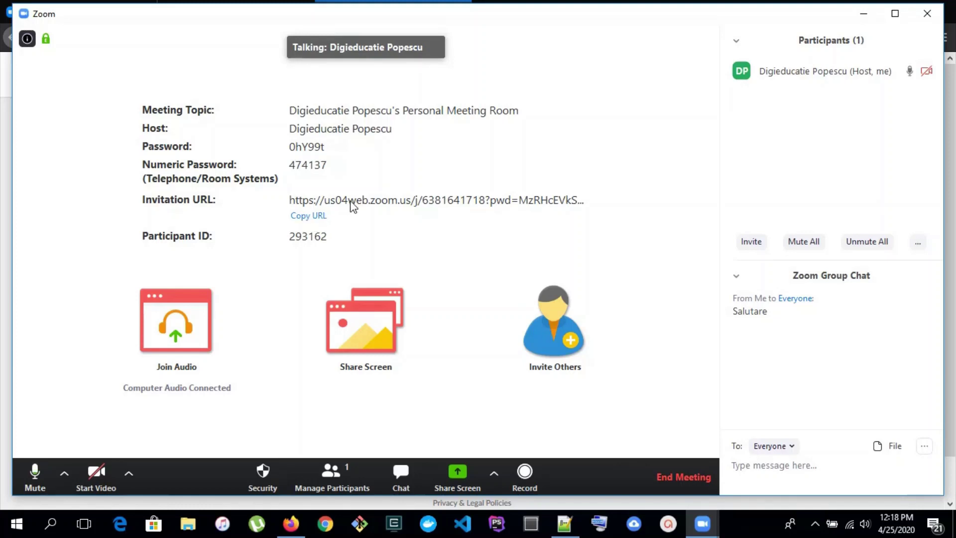
pyautogui.click(309, 217)
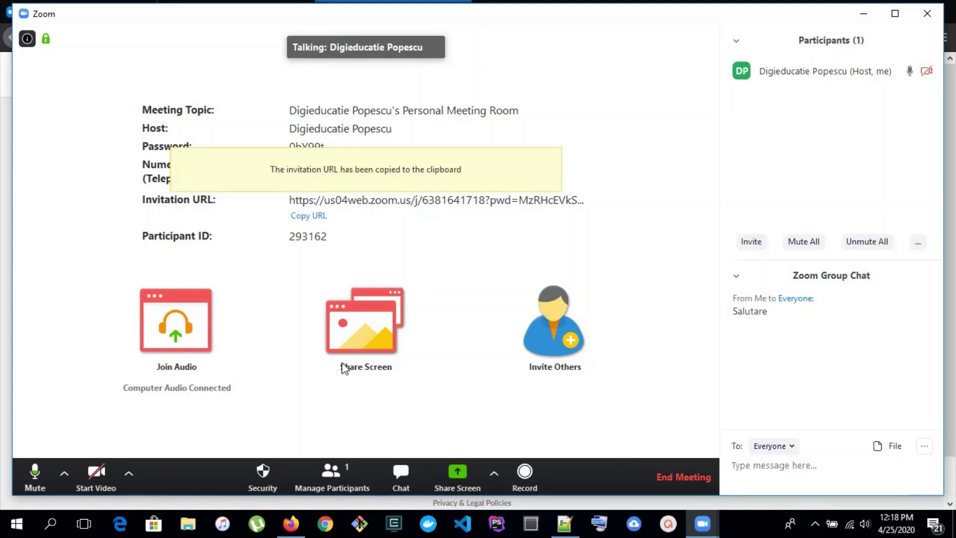
pyautogui.click(303, 523)
pyautogui.click(238, 20)
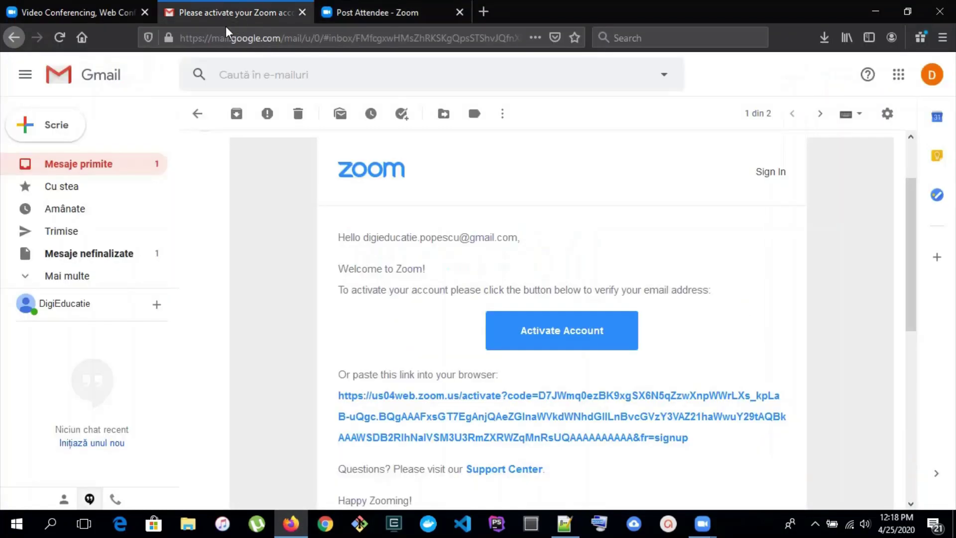
# - Start a new email to the student with the subject 'Link invitatie curs'
pyautogui.click(56, 125)
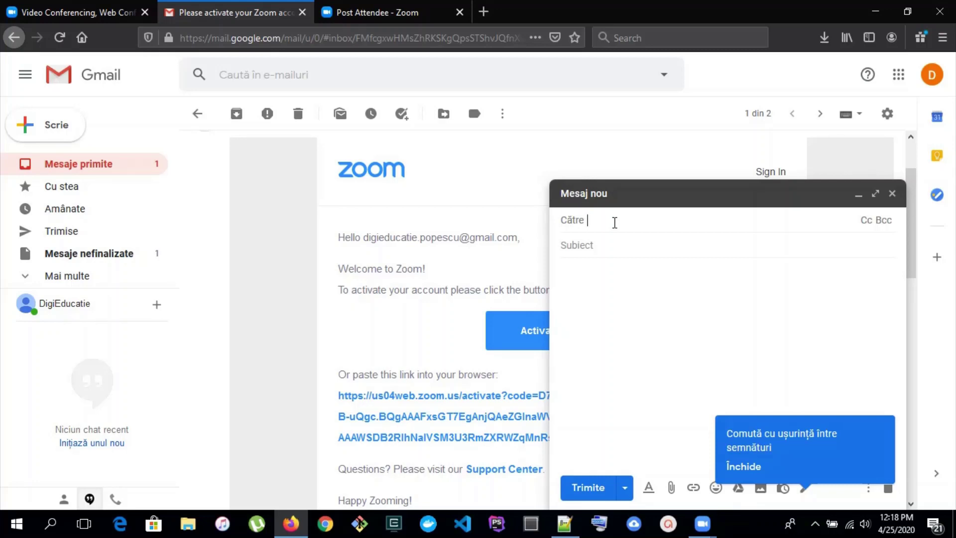
pyautogui.write('digi')
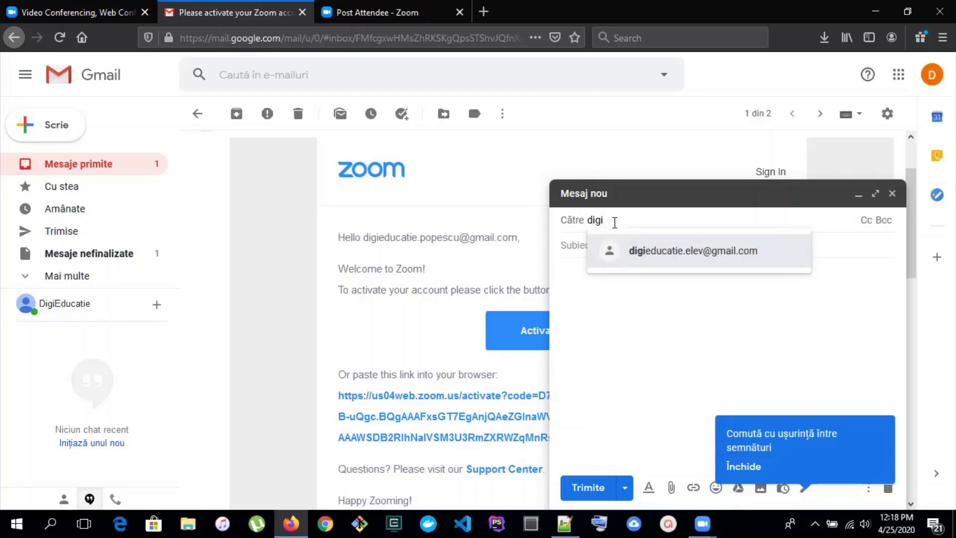
pyautogui.press('Return')
pyautogui.press('Tab')
pyautogui.write('Invitatie')
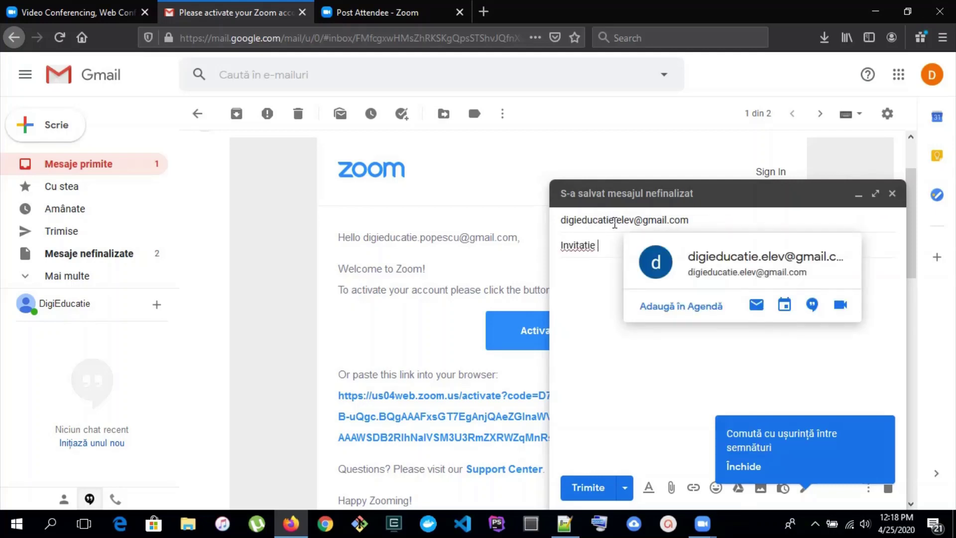
pyautogui.write('a')
pyautogui.hotkey('ctrl', 'a')
pyautogui.press('BackSpace')
pyautogui.write('Link invitatie')
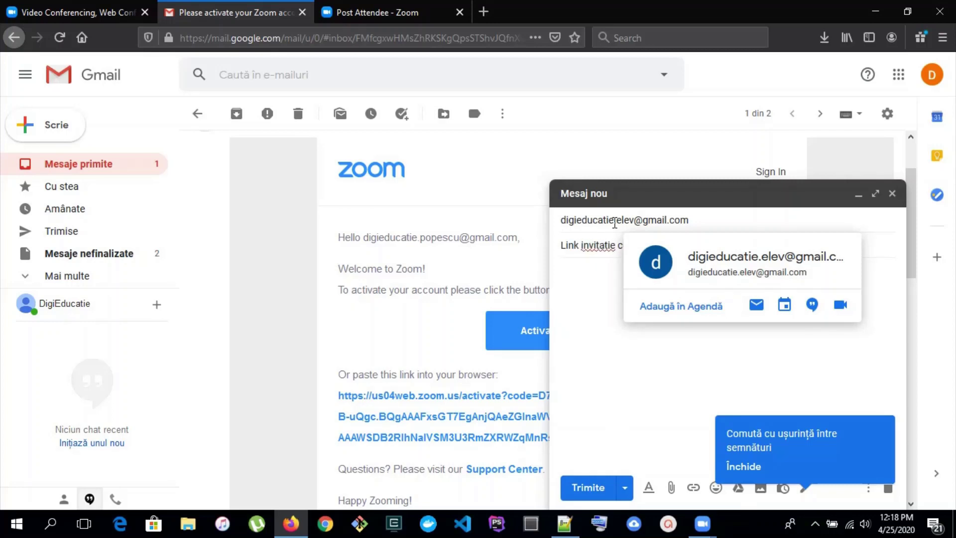
# - Write a short greeting, paste the meeting link on its own line, and send
pyautogui.click(640, 367)
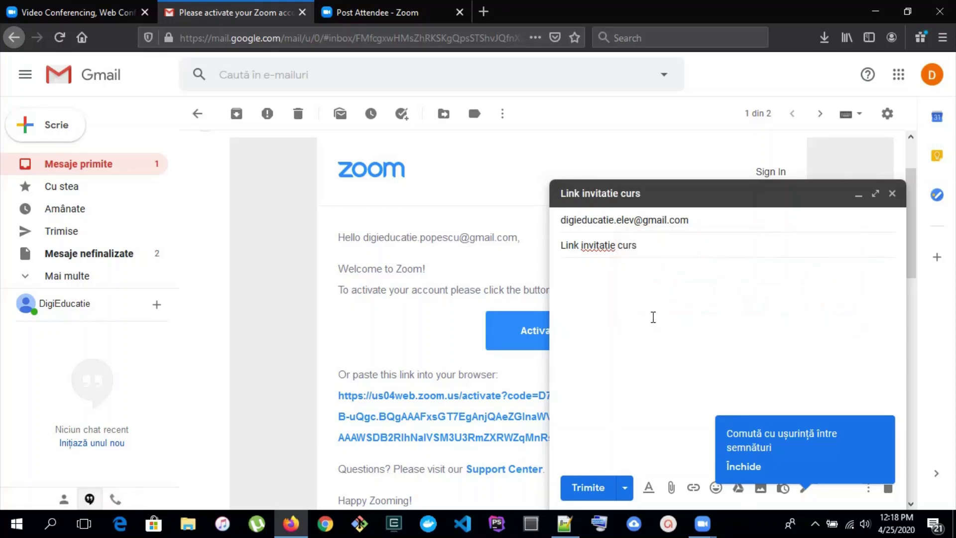
pyautogui.write('Salutare Aici')
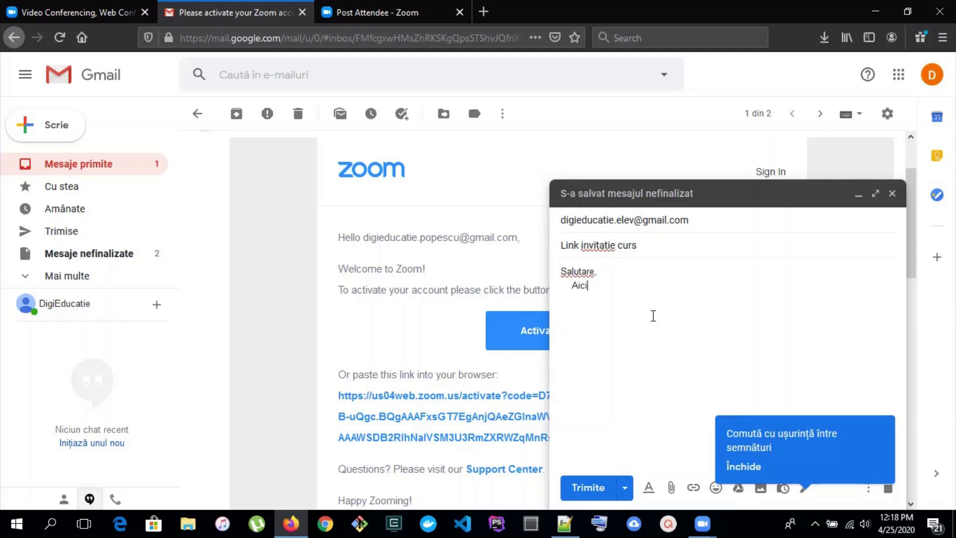
pyautogui.write(' ai linkul ca')
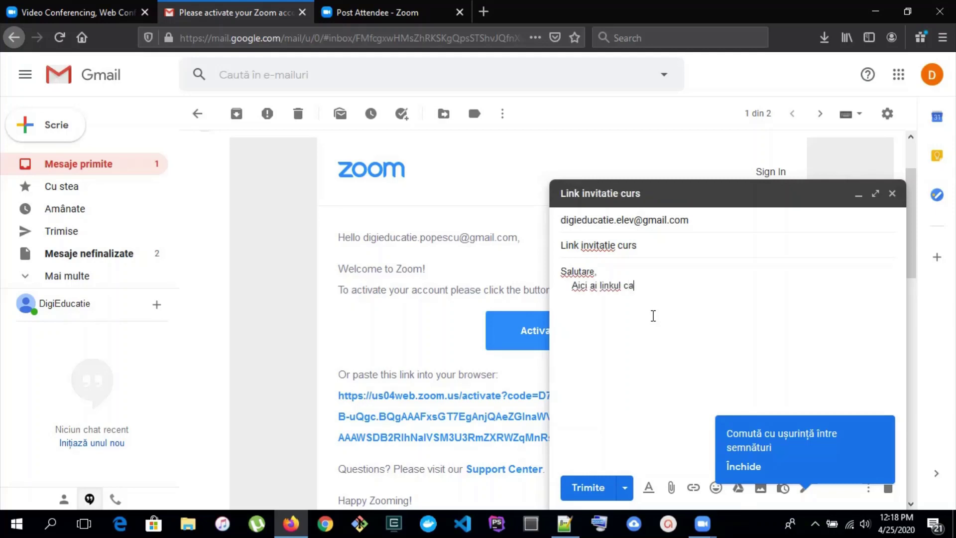
pyautogui.write('tre prezentarea cu')
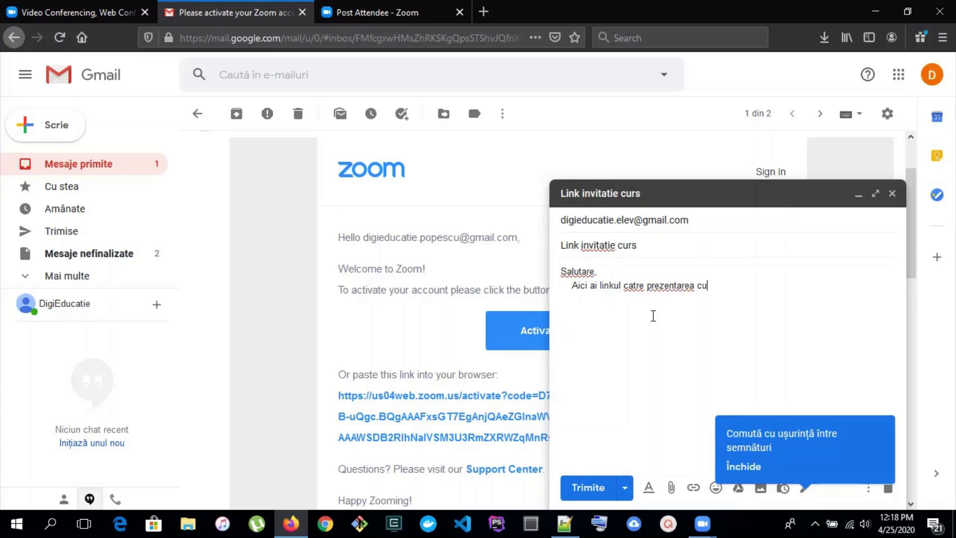
pyautogui.write('rsului de astazi:')
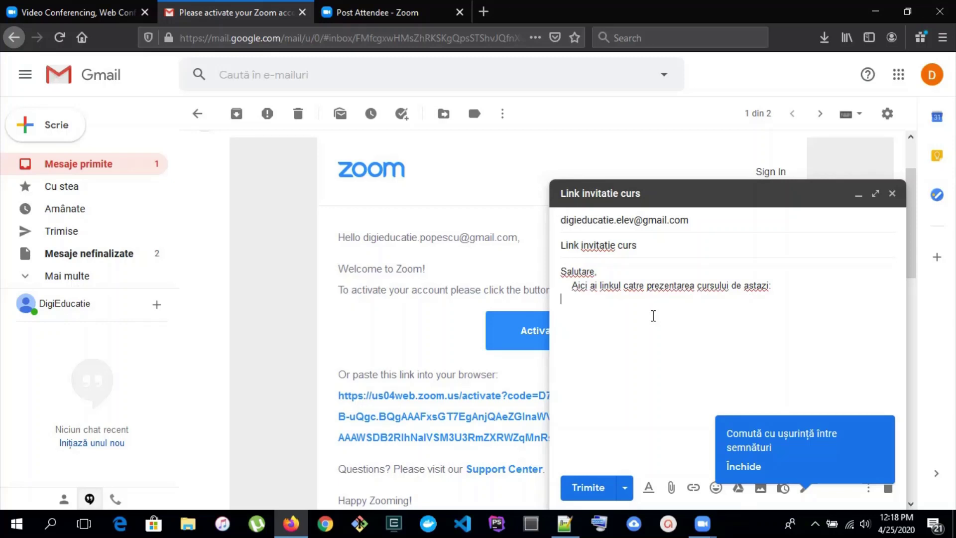
pyautogui.rightClick(618, 306)
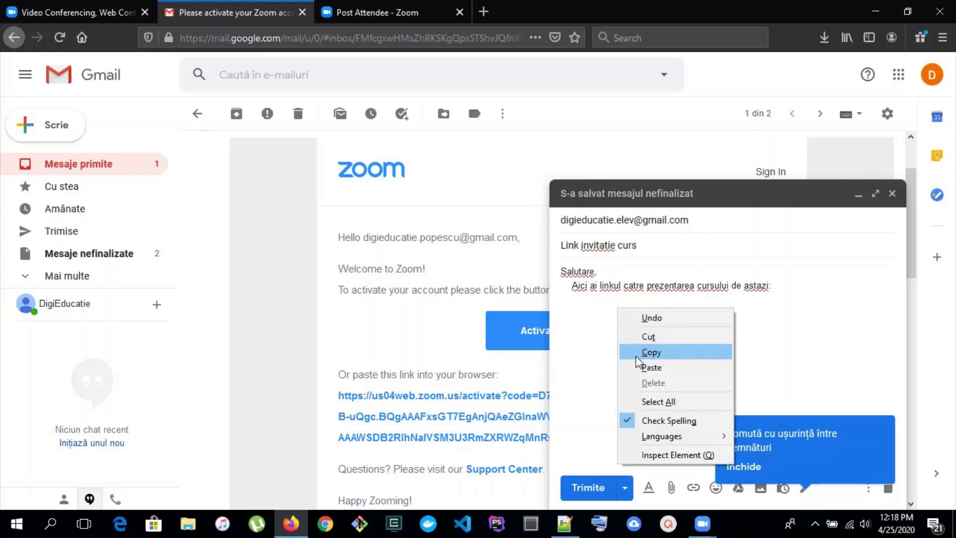
pyautogui.click(613, 342)
pyautogui.hotkey('ctrl', 'v')
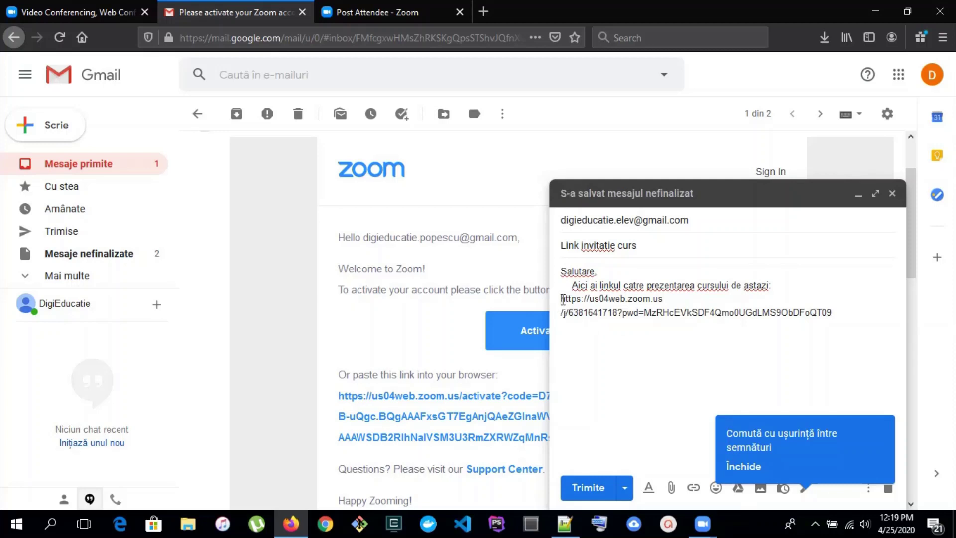
pyautogui.click(562, 299)
pyautogui.press('Return')
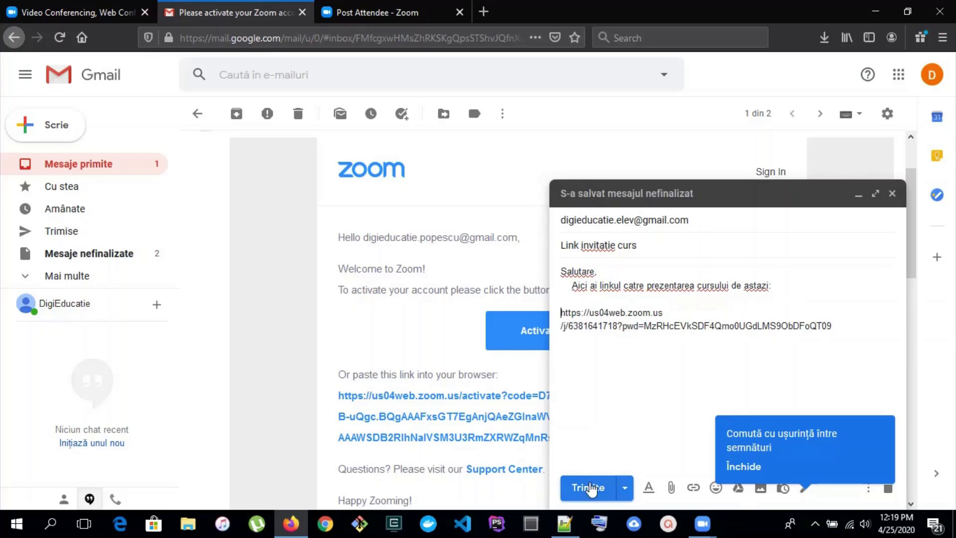
pyautogui.click(591, 488)
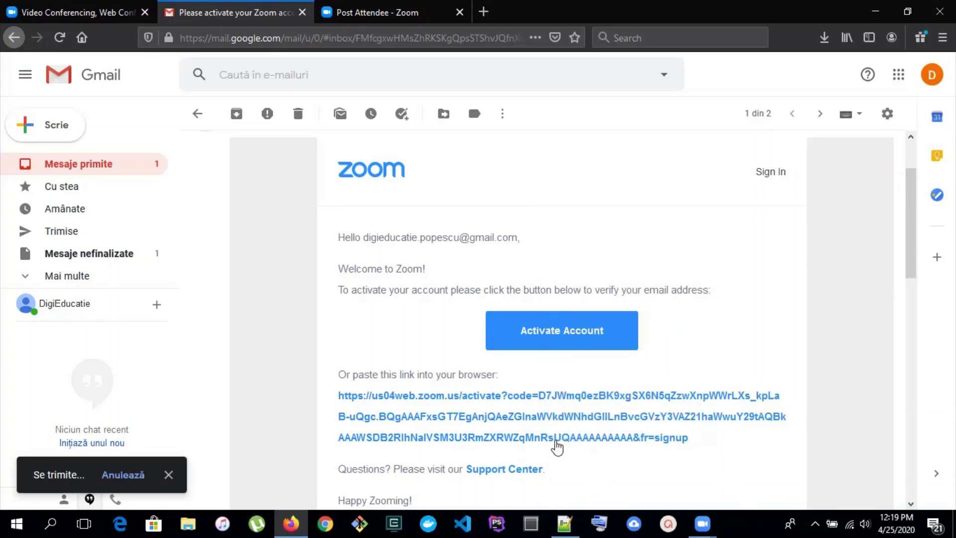
# - Admit Elev 1 into the meeting, then turn off the Waiting Room
pyautogui.moveTo(703, 524)
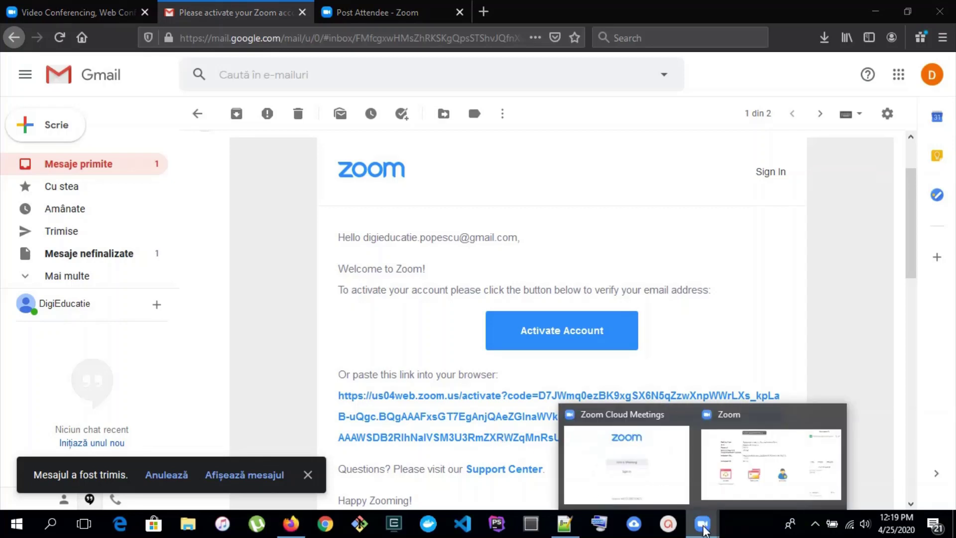
pyautogui.click(716, 474)
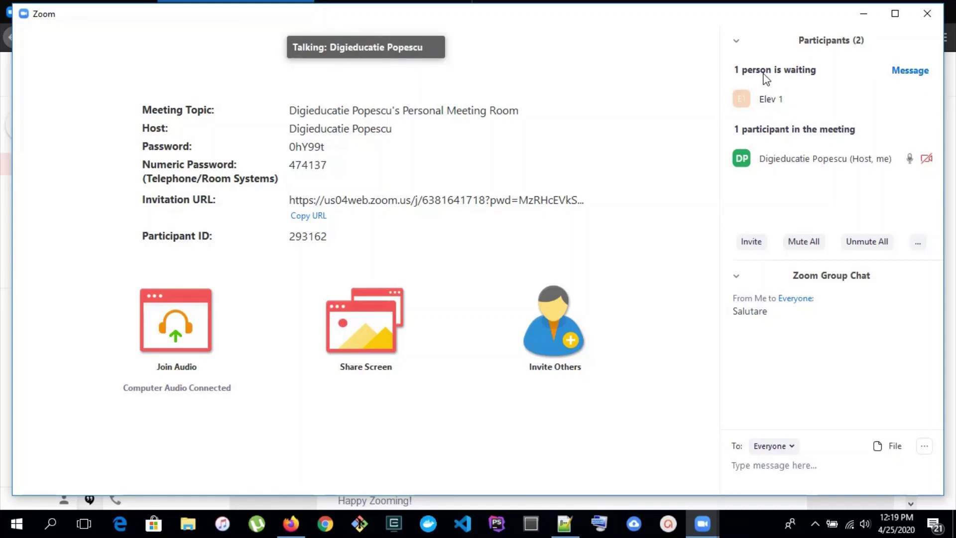
pyautogui.moveTo(788, 100)
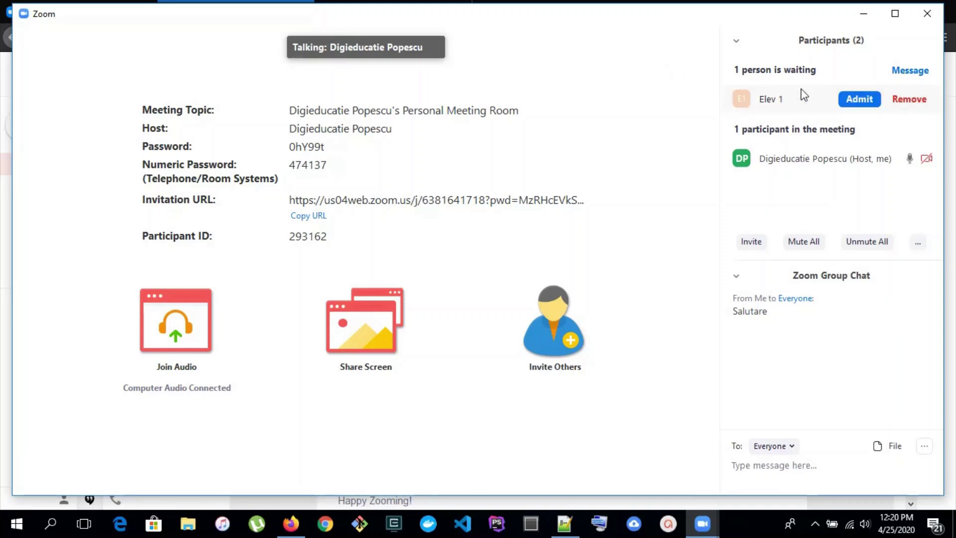
pyautogui.click(839, 100)
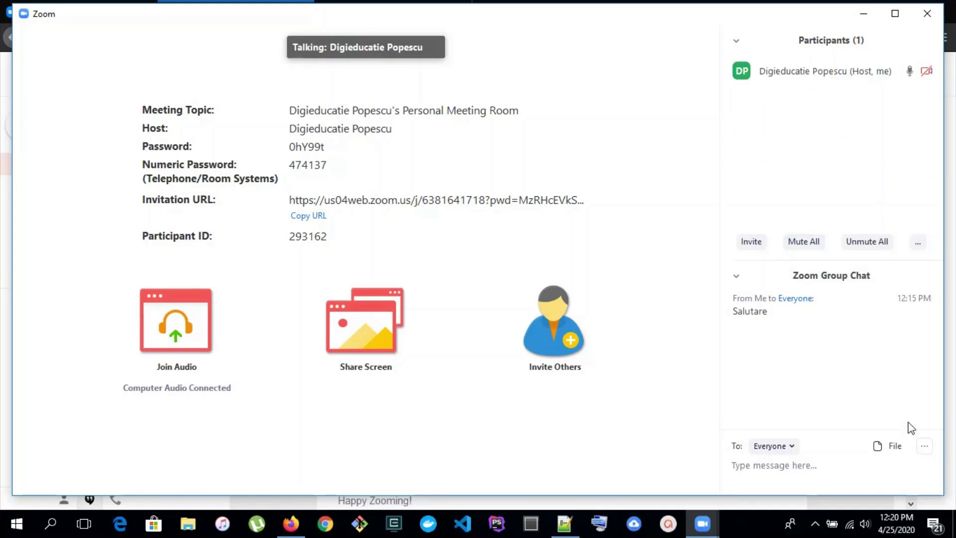
pyautogui.click(918, 243)
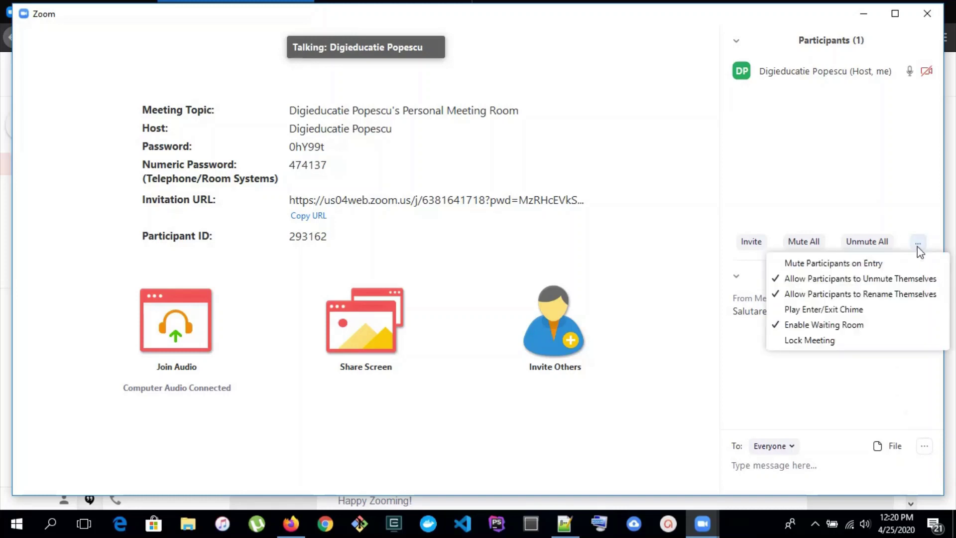
pyautogui.click(810, 326)
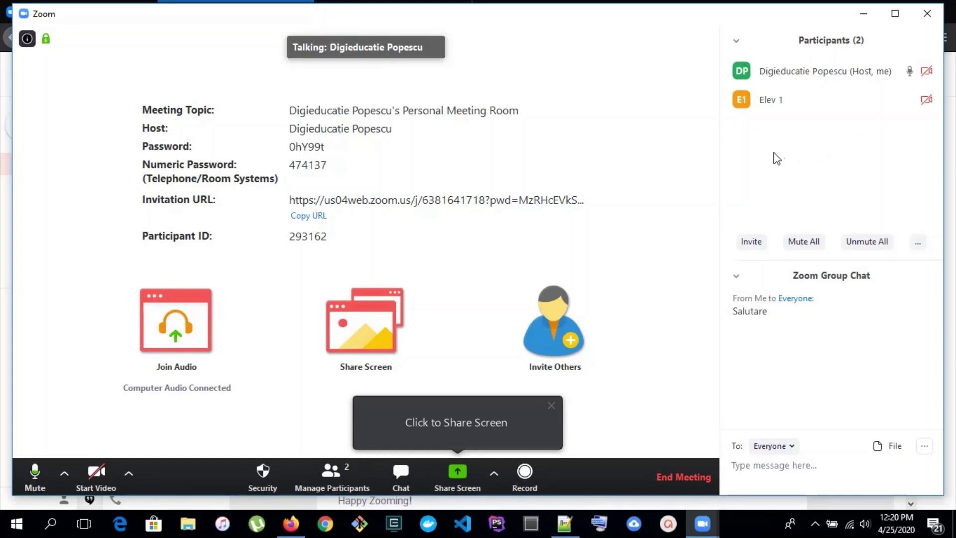
# - Review Elev 1's participant options and close the menu without choosing anything
pyautogui.moveTo(825, 99)
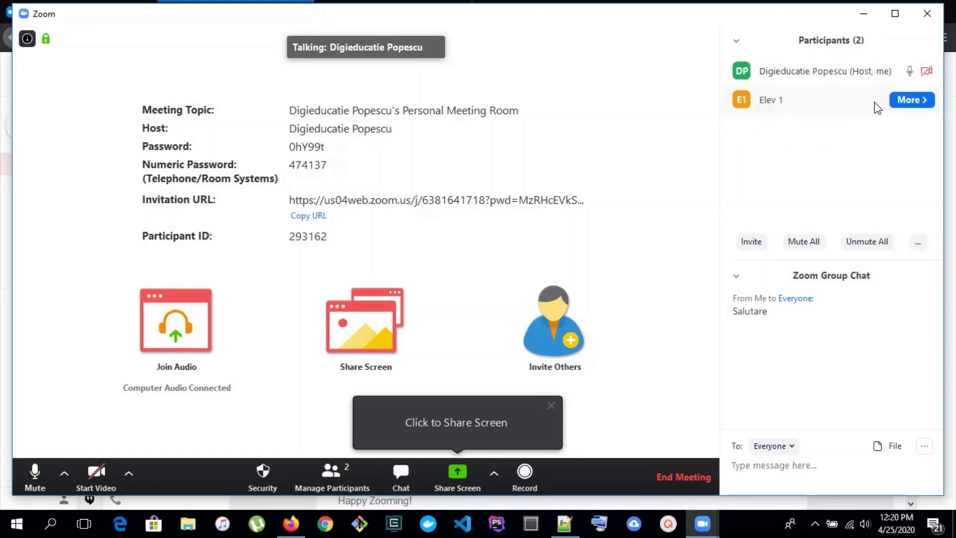
pyautogui.click(900, 103)
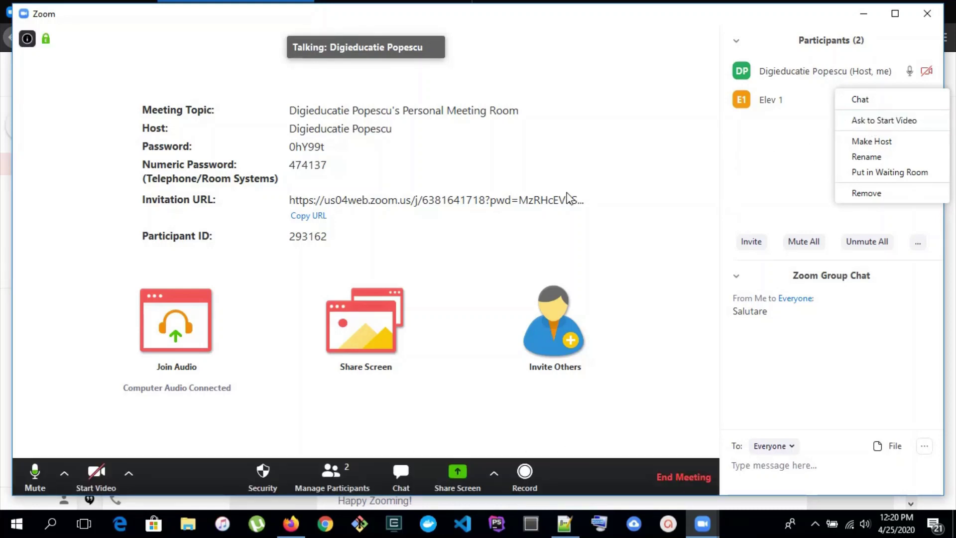
pyautogui.click(752, 188)
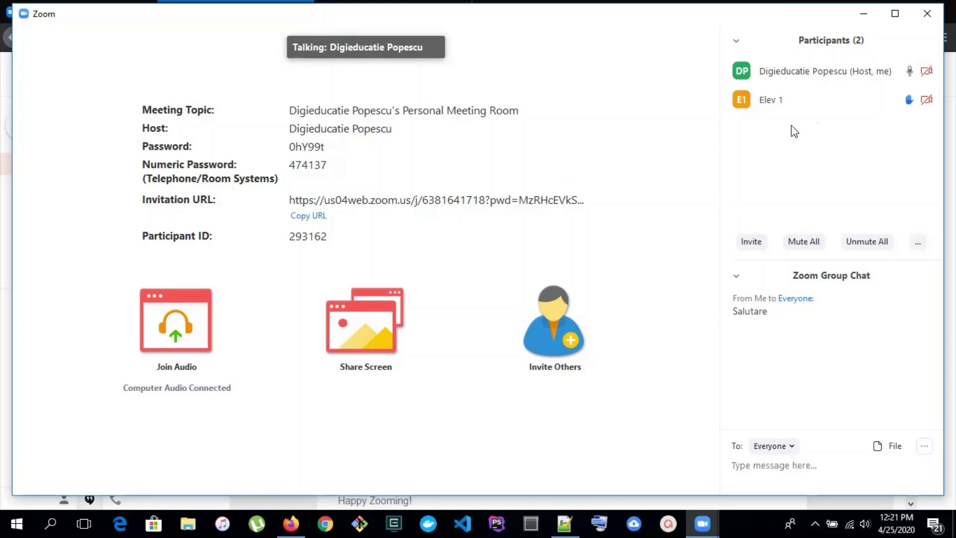
pyautogui.moveTo(886, 103)
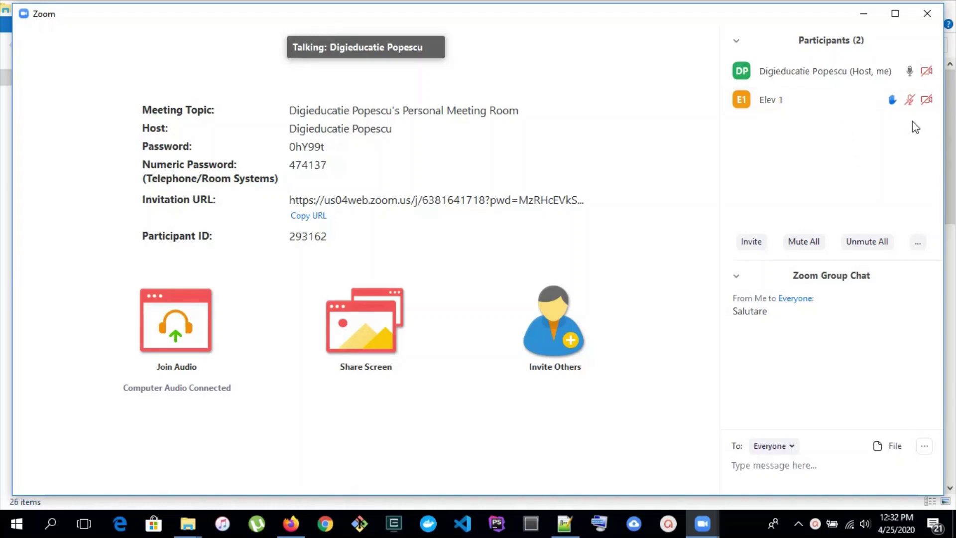
pyautogui.moveTo(917, 109)
# - Lower Elev 1's raised hand and mute everyone, blocking participants from unmuting themselves
pyautogui.click(807, 106)
pyautogui.click(803, 242)
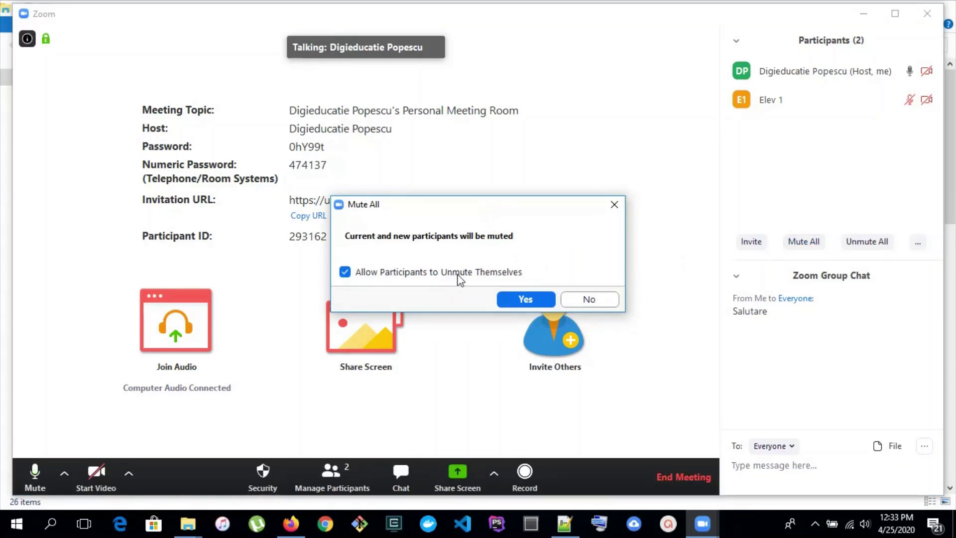
pyautogui.click(345, 273)
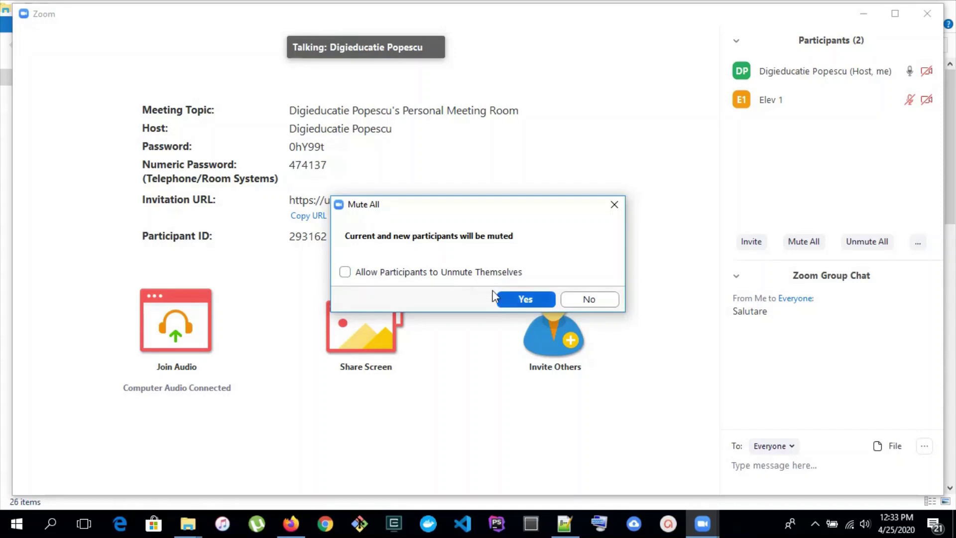
pyautogui.click(520, 300)
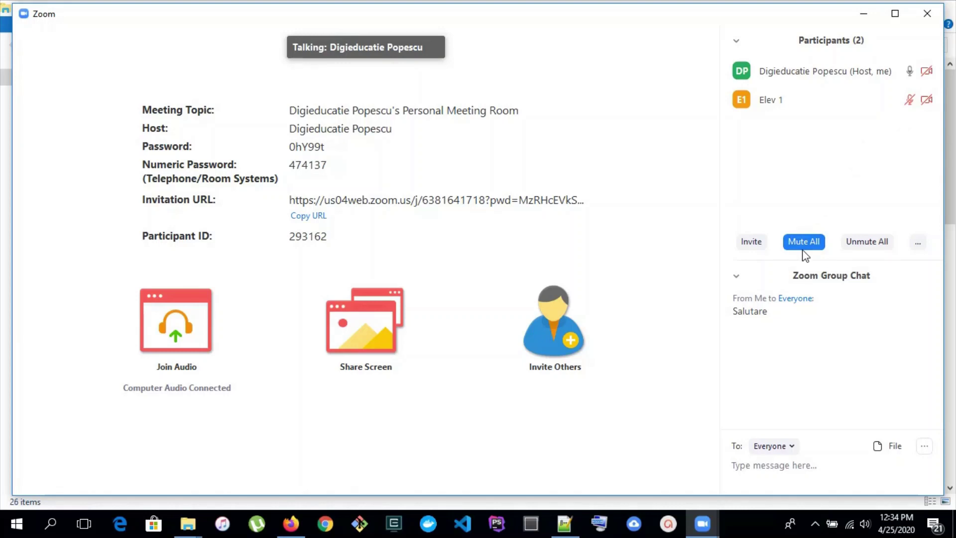
pyautogui.moveTo(917, 112)
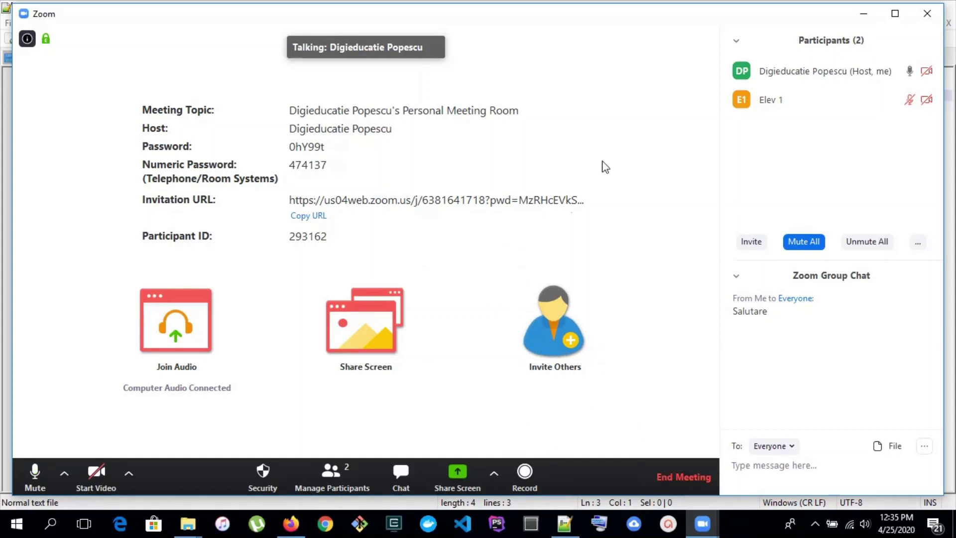
# - End the meeting for all and save the recording to Documents\Zoom\2020-04-25 12.17.08
pyautogui.click(670, 478)
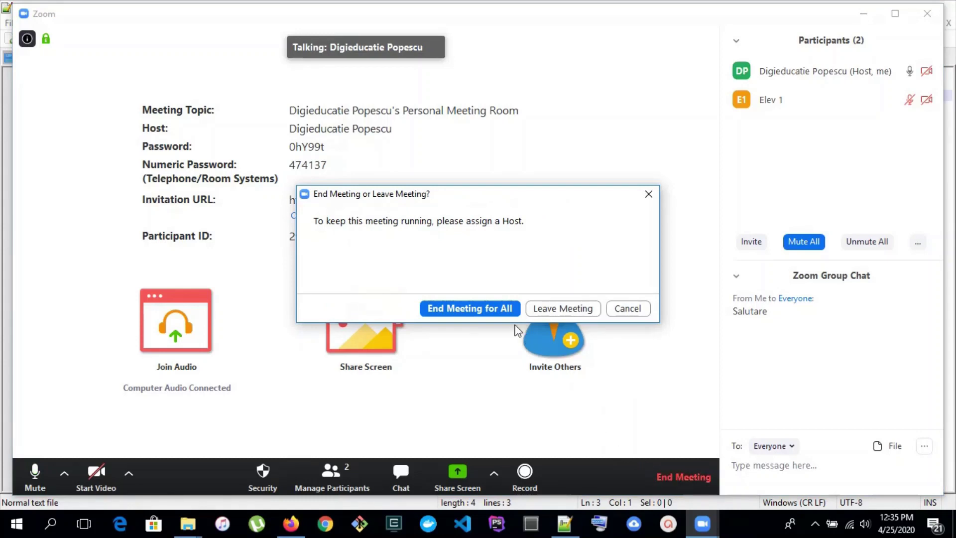
pyautogui.click(490, 309)
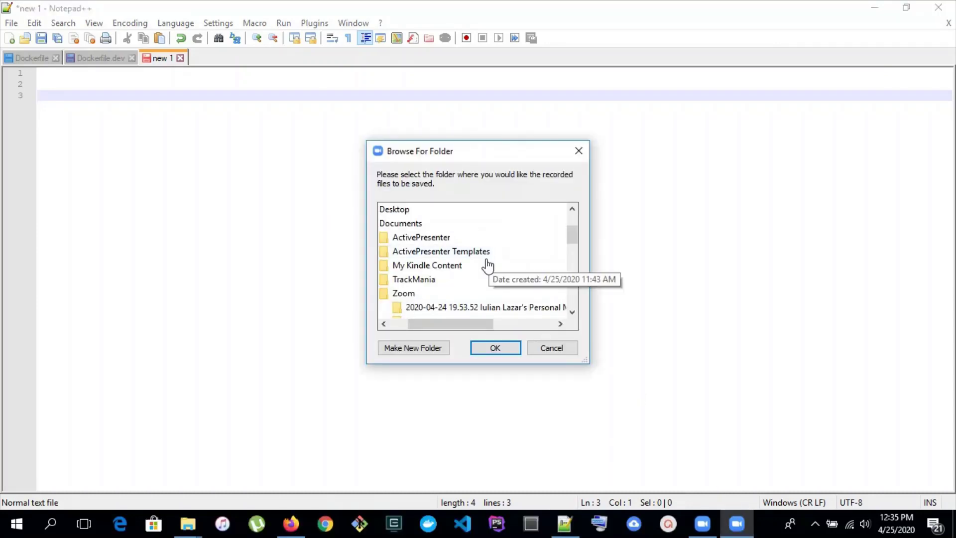
pyautogui.moveTo(481, 153); pyautogui.dragTo(459, 148)
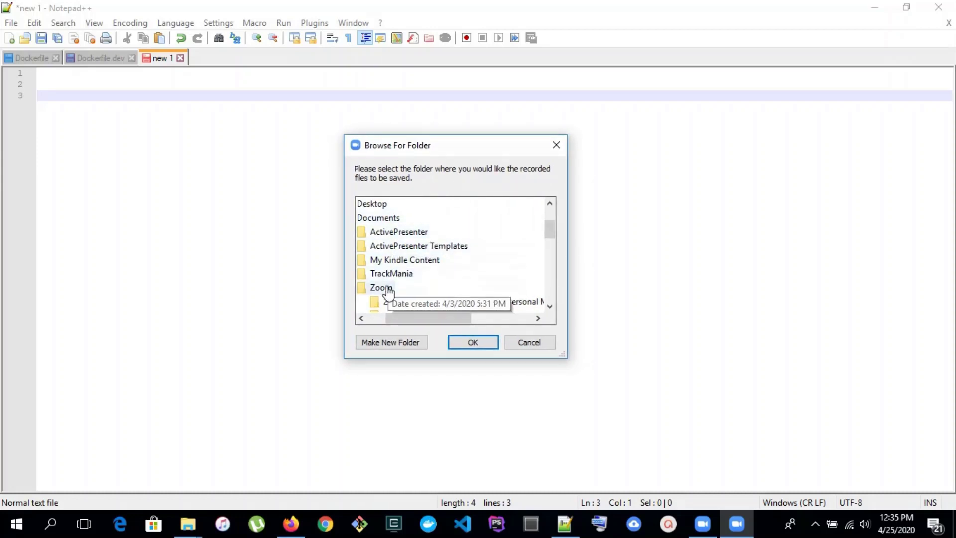
pyautogui.scroll(-1, 426, 284)
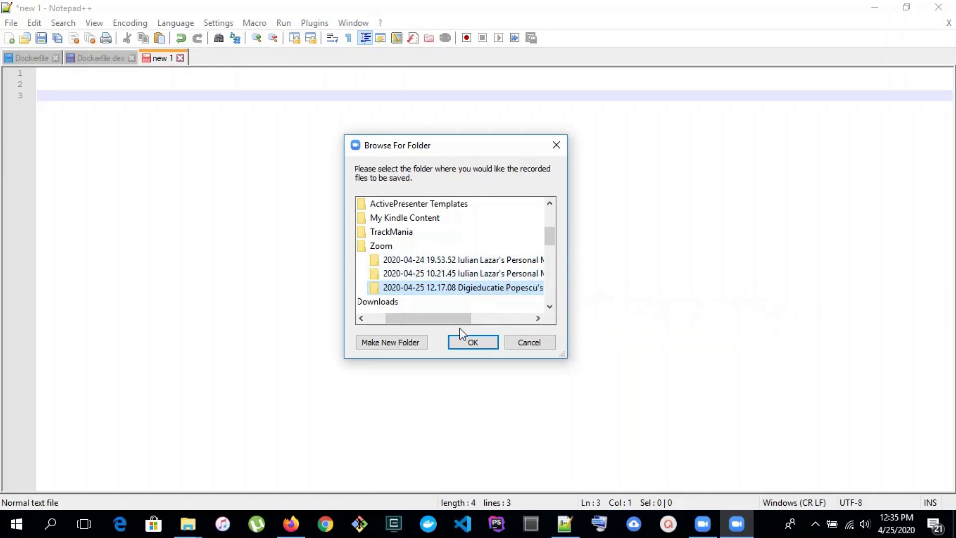
pyautogui.click(472, 344)
# - Bring the Zoom Cloud Meetings start window forward from the taskbar and move it left
pyautogui.click(716, 531)
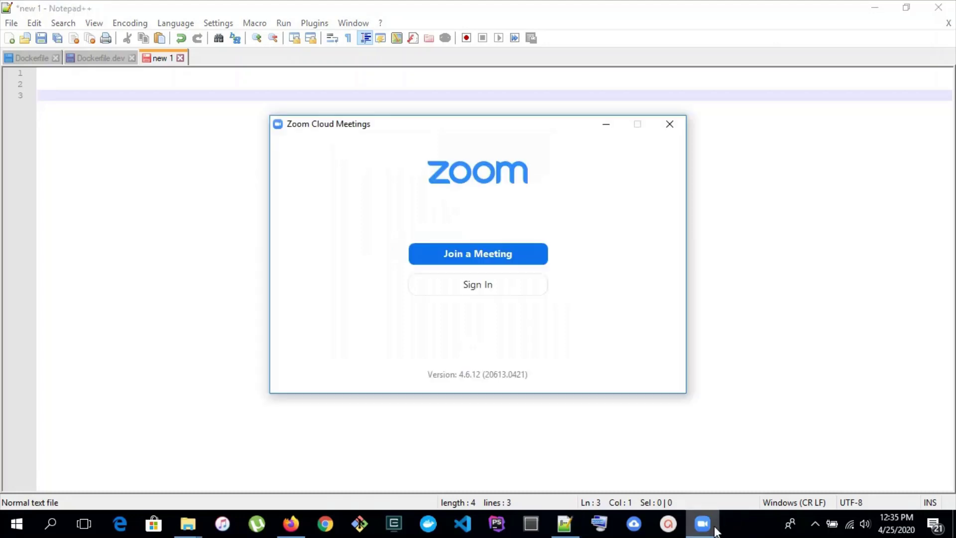
pyautogui.moveTo(541, 131); pyautogui.dragTo(489, 133)
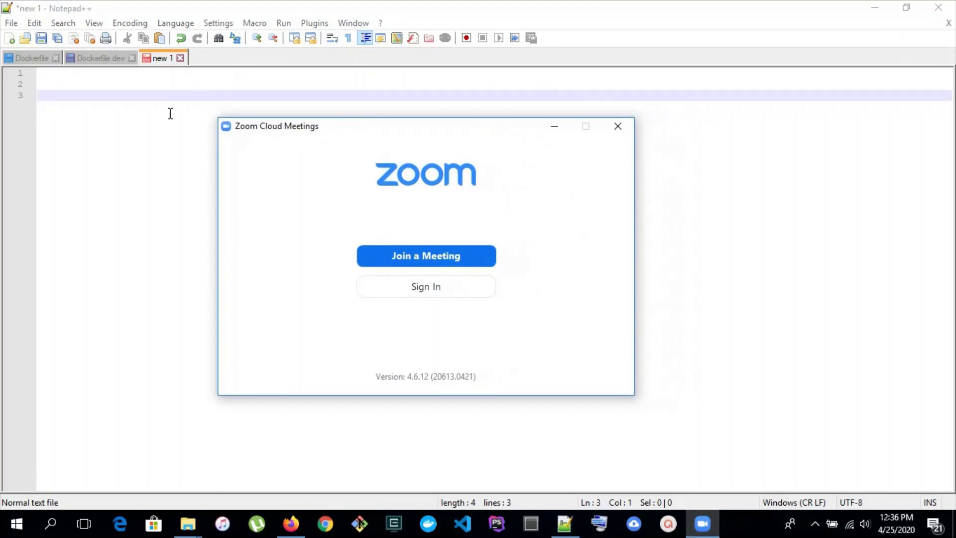